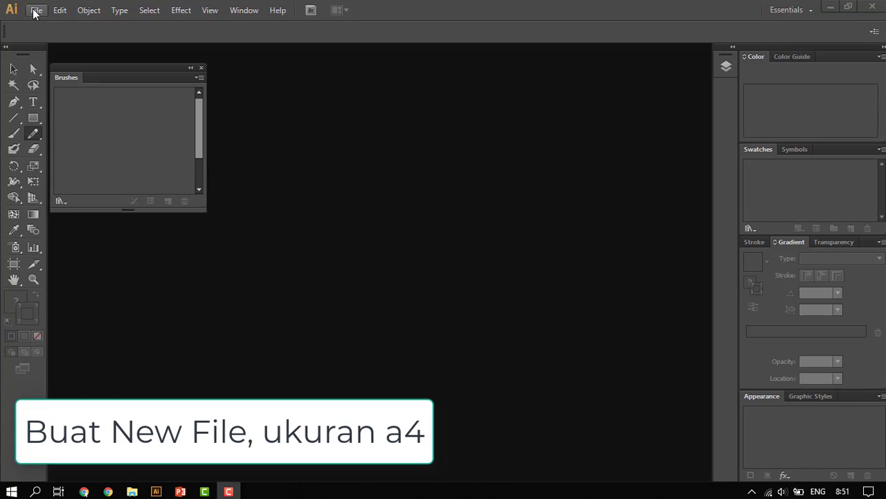
- Start a new blank A4 portrait document titled 'objek part 2'
click(35, 9)
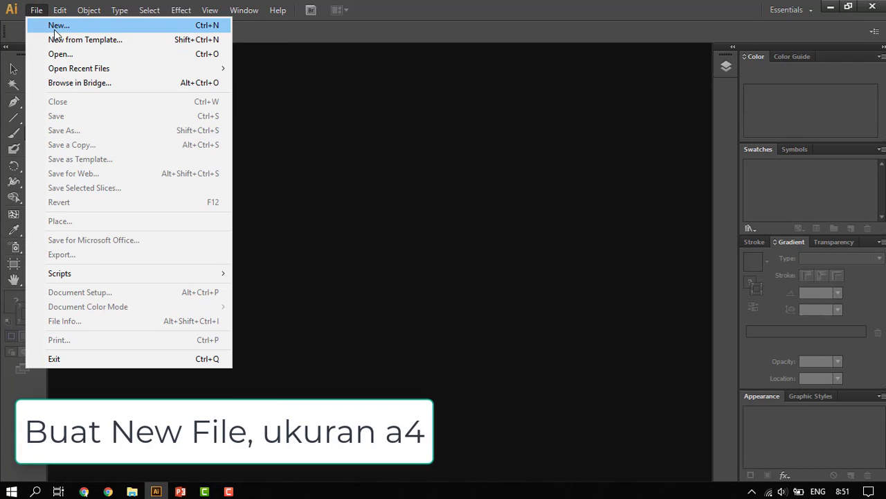
click(59, 25)
text(objek part2)
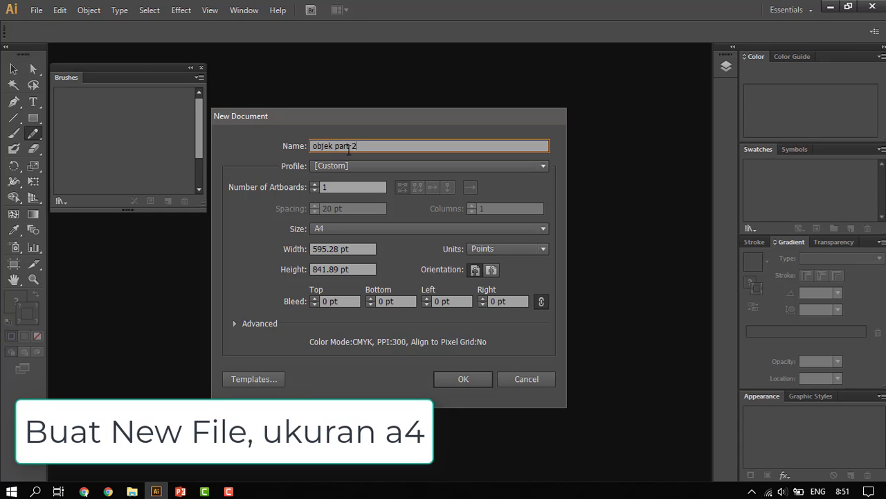
key(Return)
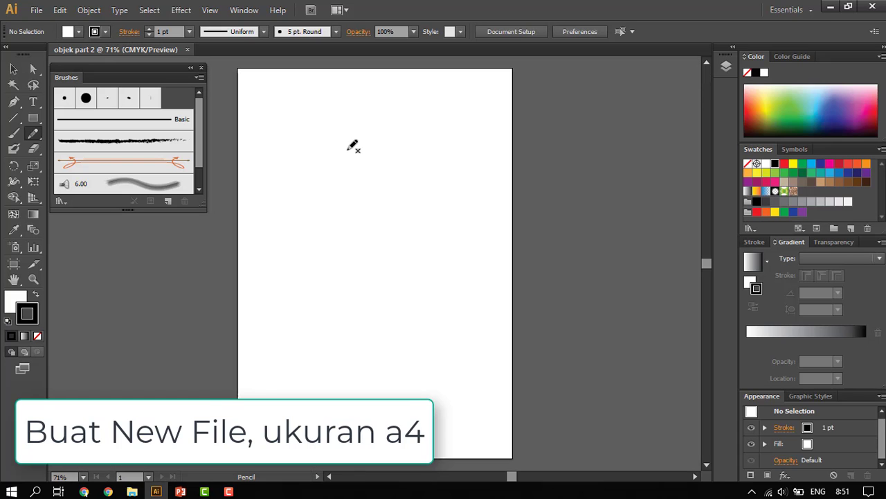
- Select the Rectangle tool, reopen the Brushes panel, and click the page's top-left for a rectangle
click(32, 118)
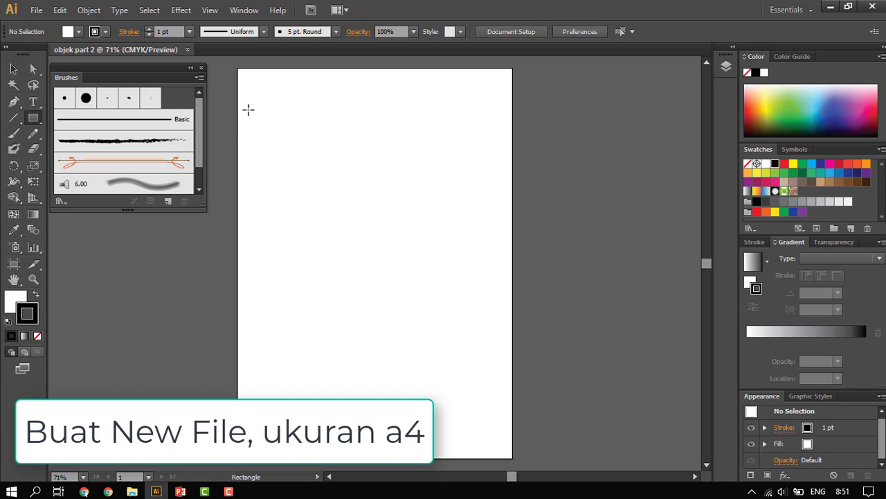
click(201, 67)
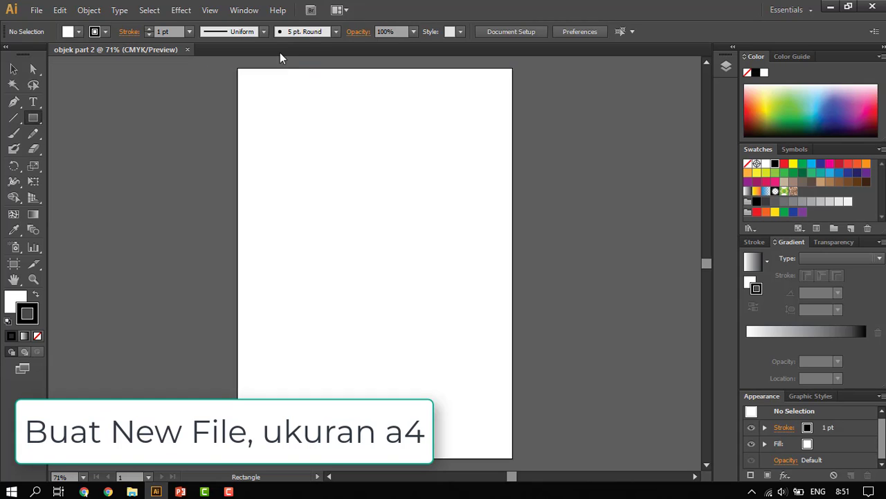
click(245, 11)
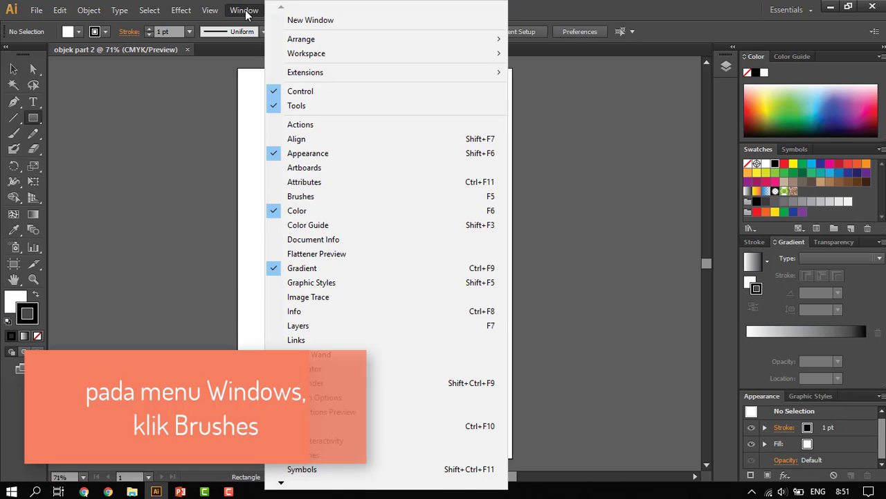
click(291, 197)
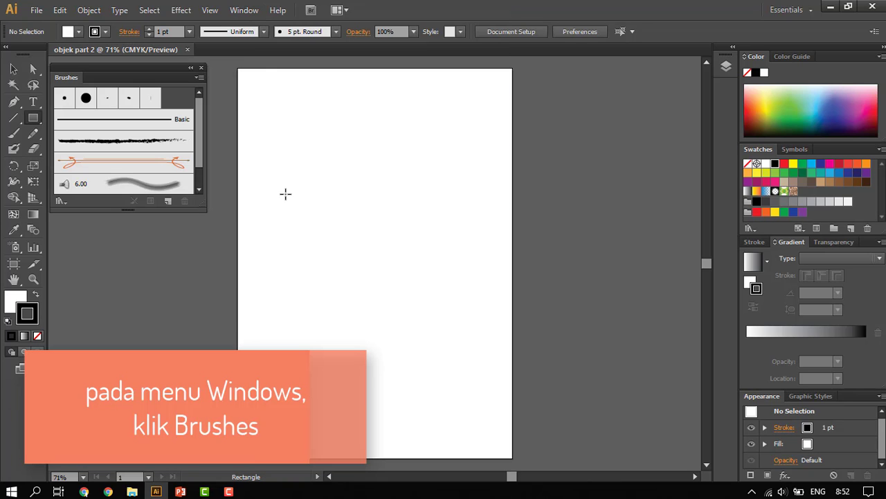
click(268, 119)
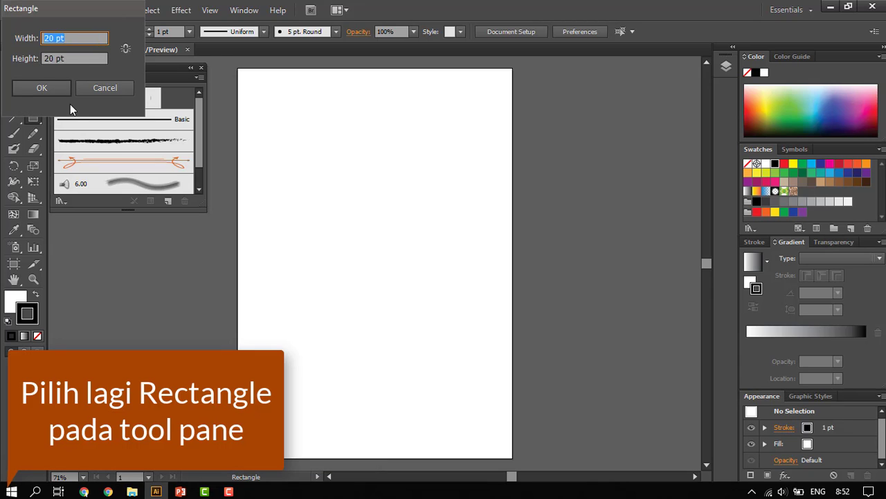
- Create a 20 pt square with no stroke and a purple fill
click(52, 90)
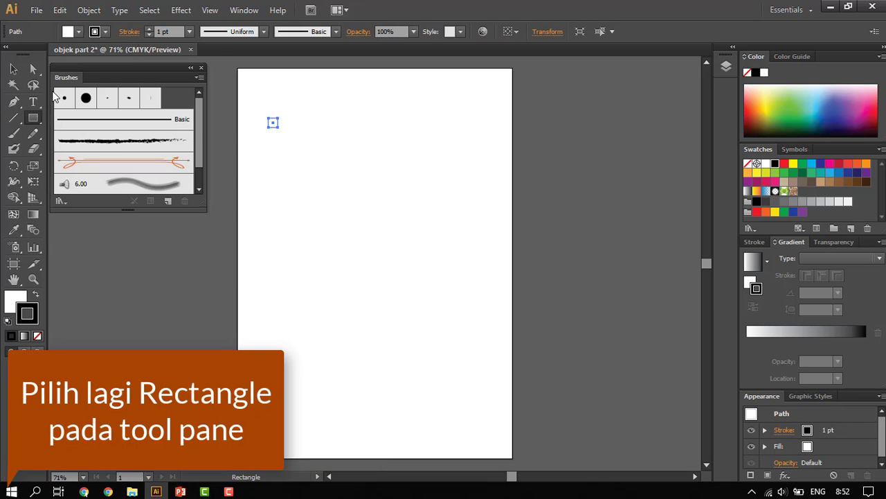
double_click(33, 316)
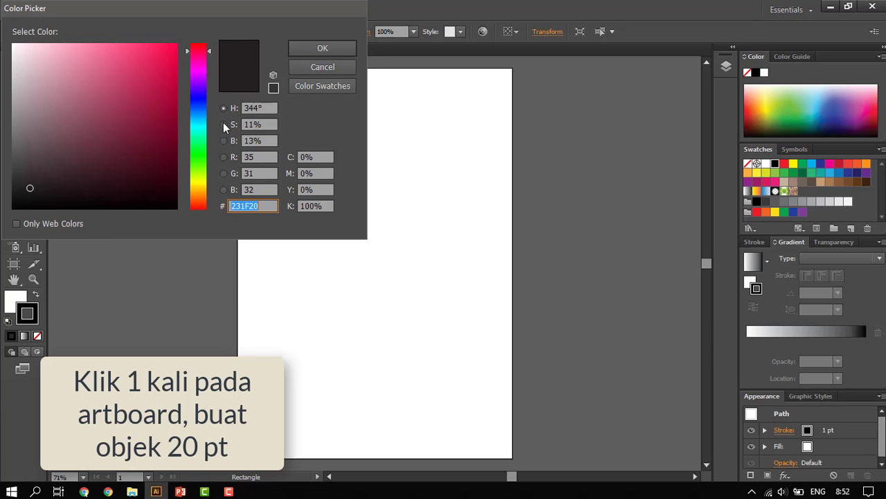
click(307, 47)
click(38, 336)
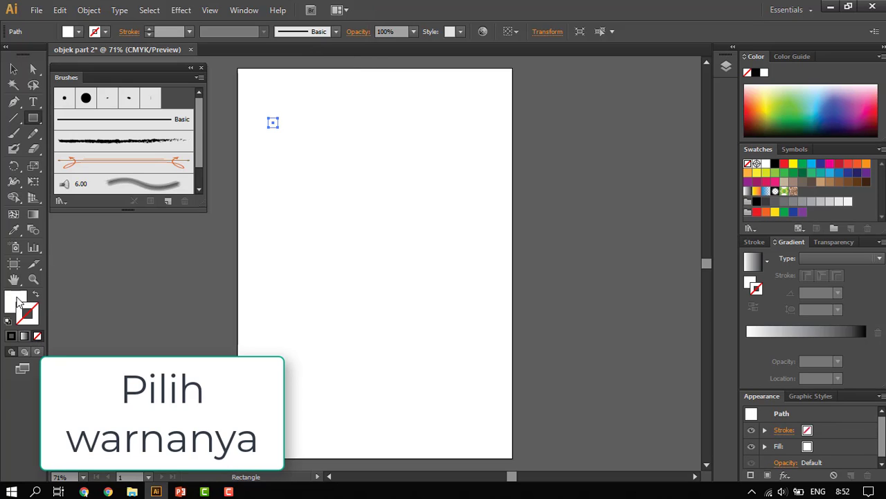
click(17, 299)
double_click(19, 304)
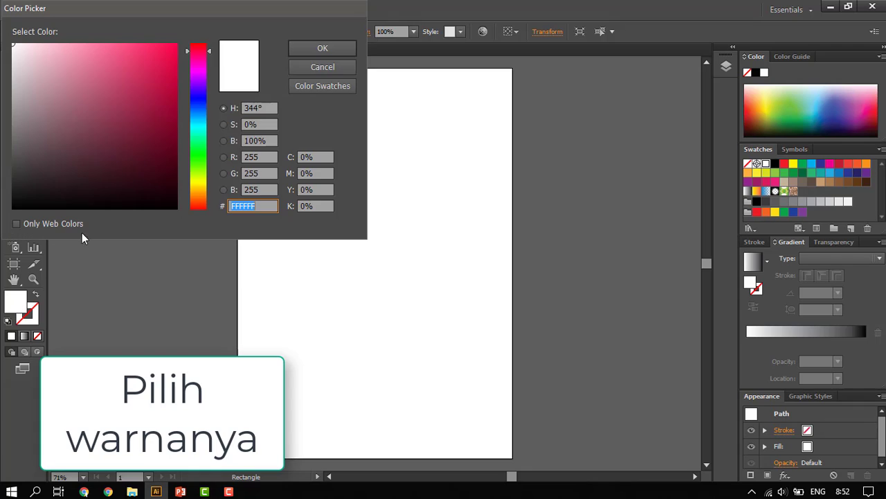
drag(192, 113, 192, 90)
drag(119, 54, 115, 50)
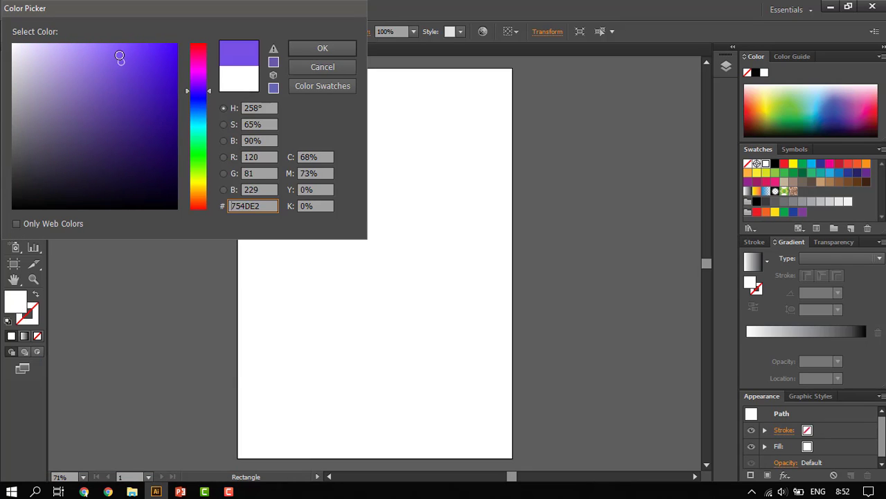
click(291, 49)
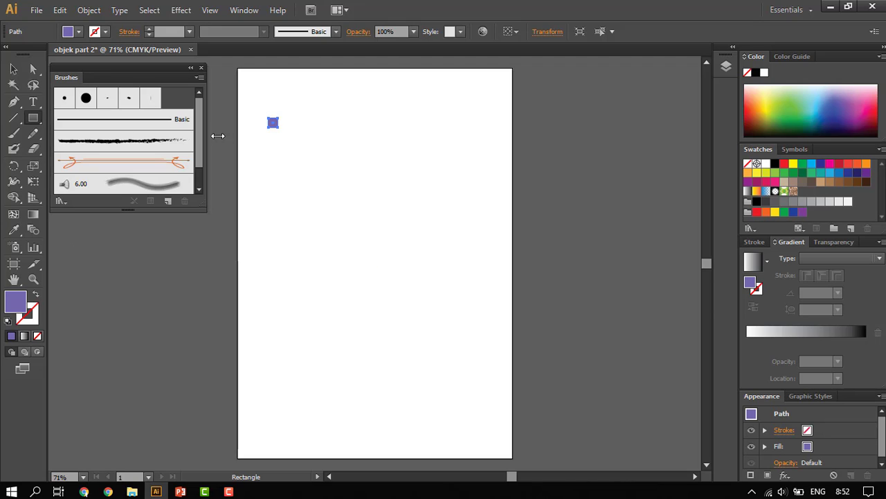
- Add a second 20 pt square beside it with a pink fill
click(291, 119)
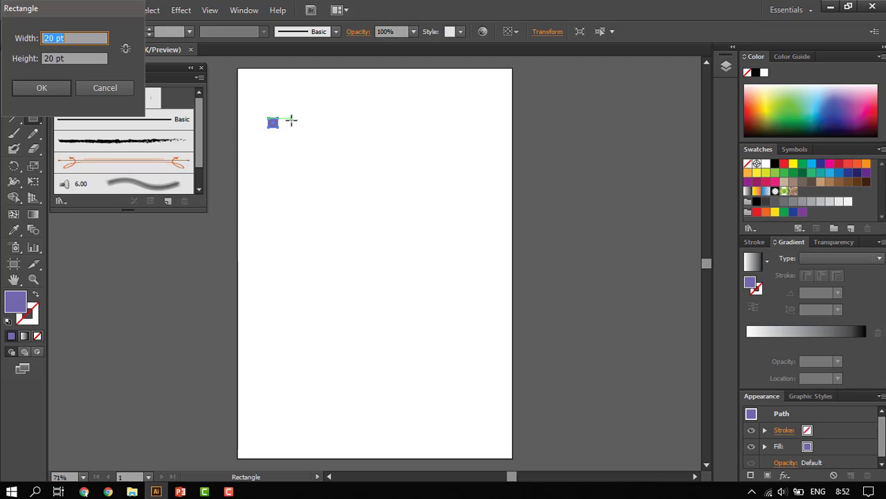
click(41, 88)
double_click(16, 300)
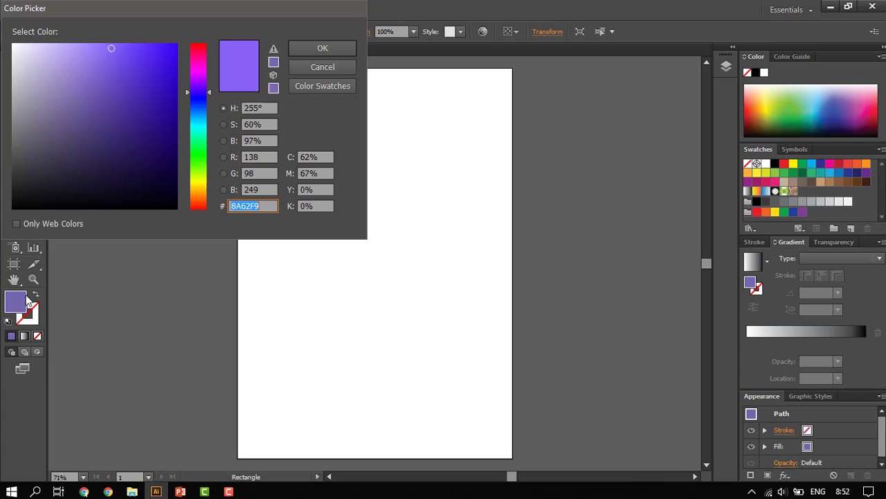
drag(205, 90, 205, 63)
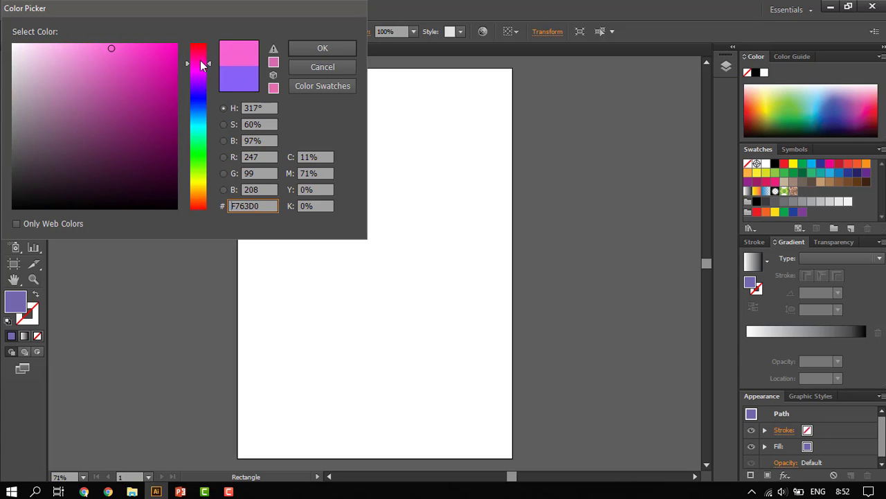
drag(133, 57, 107, 67)
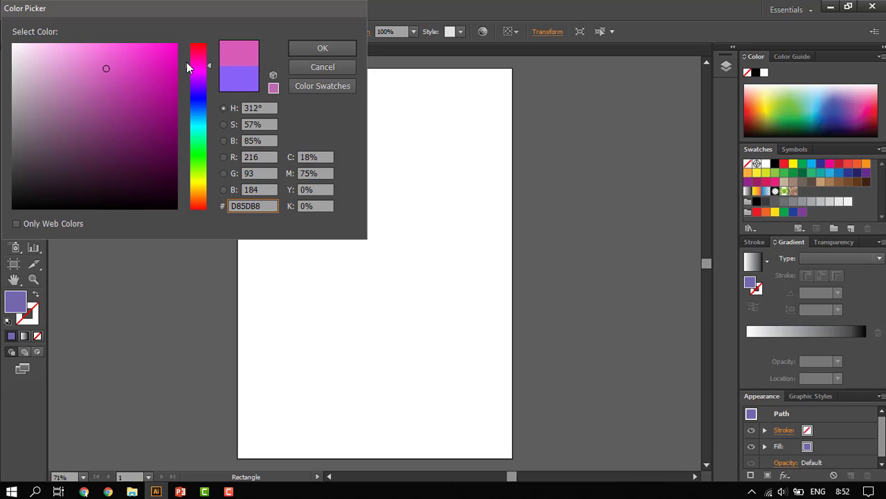
mouse_move(187, 67)
mouse_down()
mouse_move(186, 53)
mouse_move(124, 51)
mouse_up()
click(331, 50)
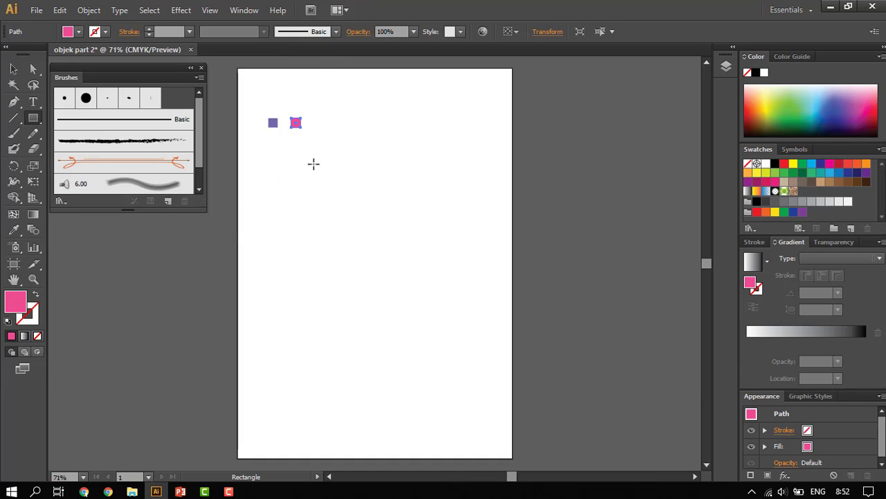
- Add a third 20 pt square further right with a bright yellow fill
click(316, 119)
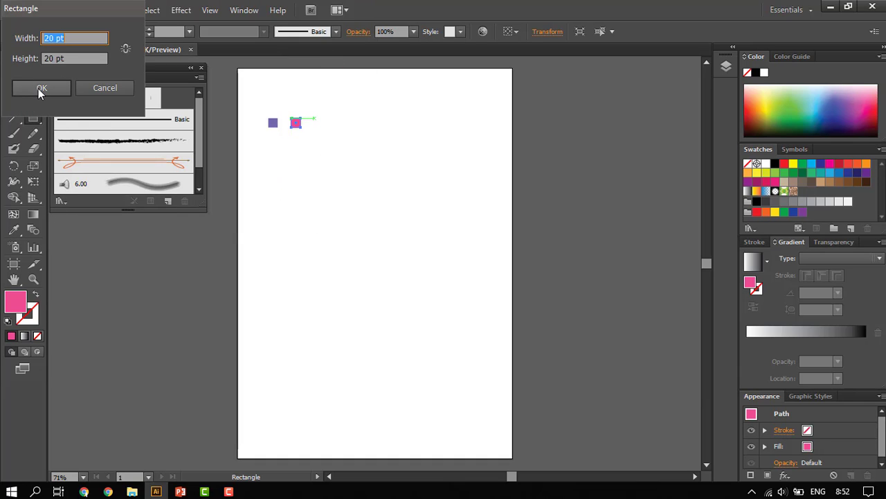
click(38, 89)
double_click(15, 301)
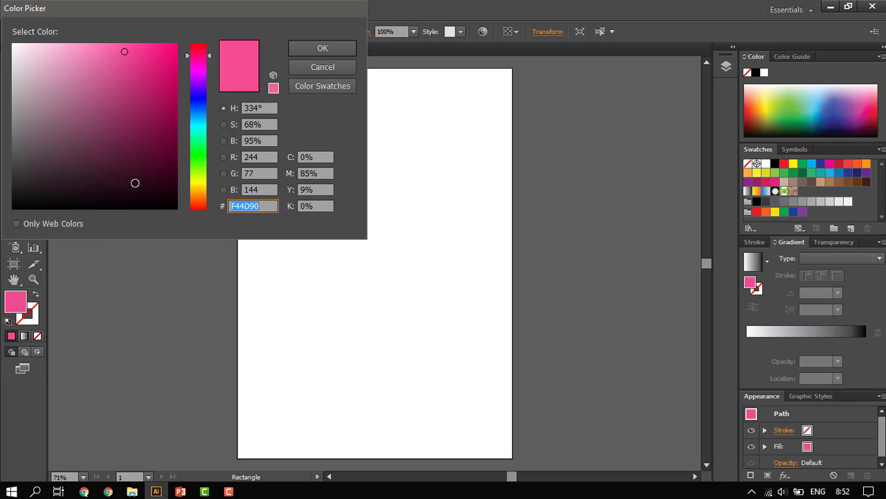
drag(199, 182, 199, 175)
drag(139, 88, 96, 50)
click(108, 43)
drag(187, 175, 187, 183)
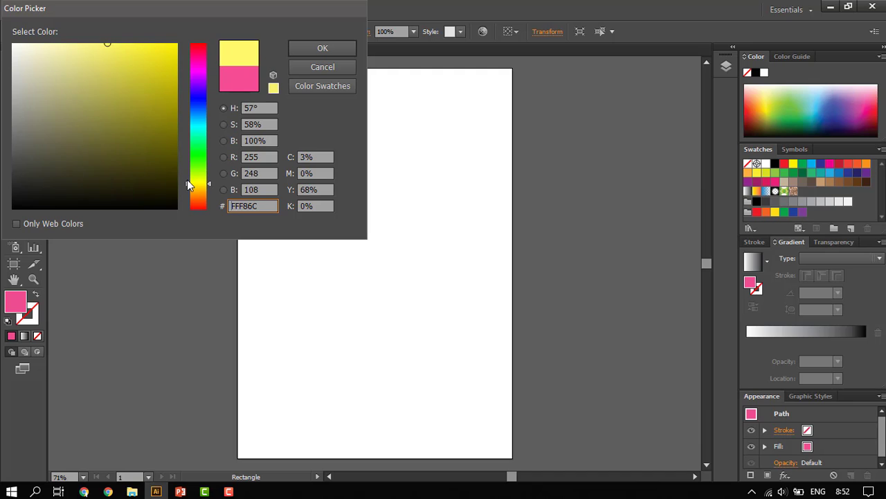
mouse_move(103, 62)
mouse_down()
mouse_move(105, 46)
mouse_move(91, 50)
mouse_up()
click(327, 50)
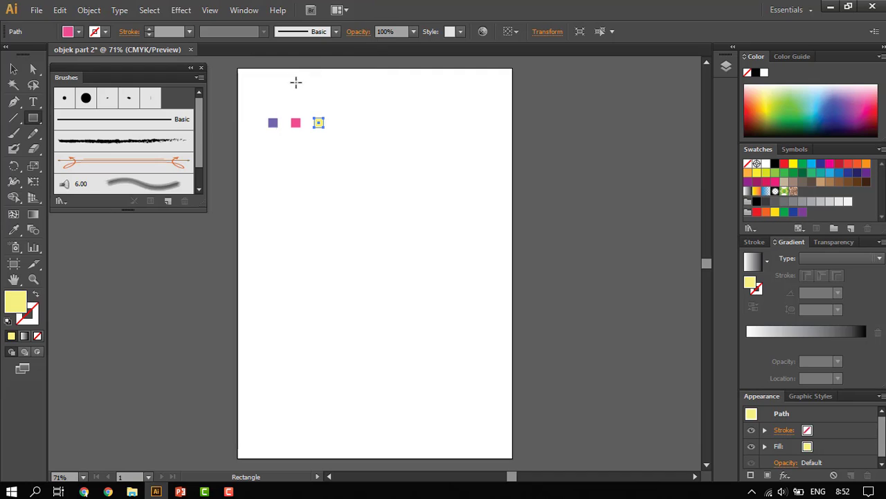
- Move the pink square left so the three squares touch edge to edge
key(v)
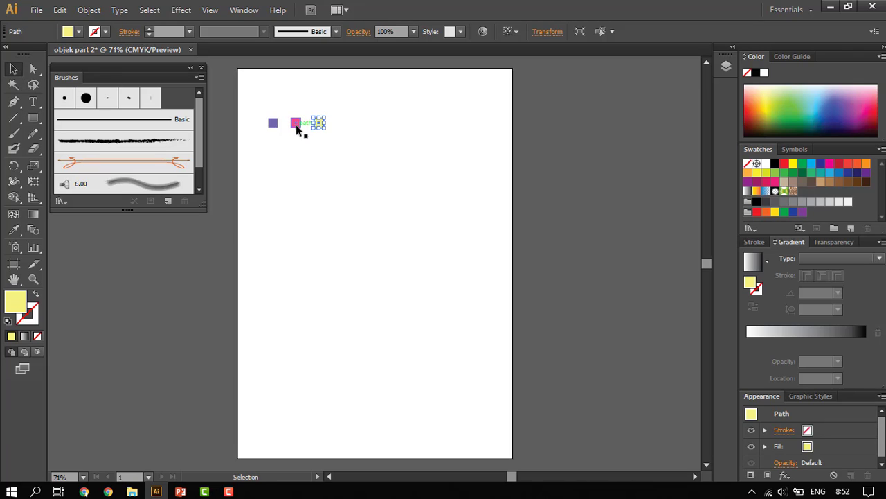
click(296, 124)
mouse_move(292, 125)
mouse_down()
mouse_move(279, 128)
mouse_move(317, 128)
mouse_move(288, 130)
mouse_up()
click(293, 144)
- Marquee-select the purple, pink and yellow squares together
scroll(305, 139, left, 1)
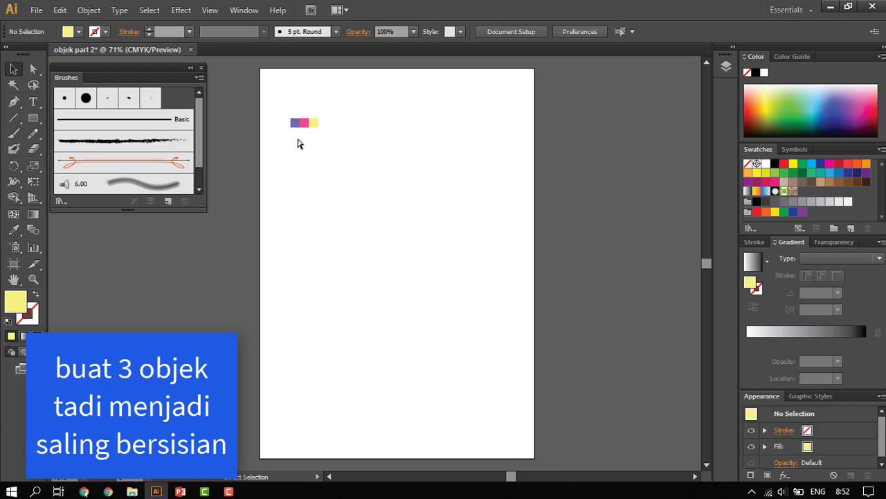
scroll(326, 142, left, 1)
scroll(370, 143, up, 2)
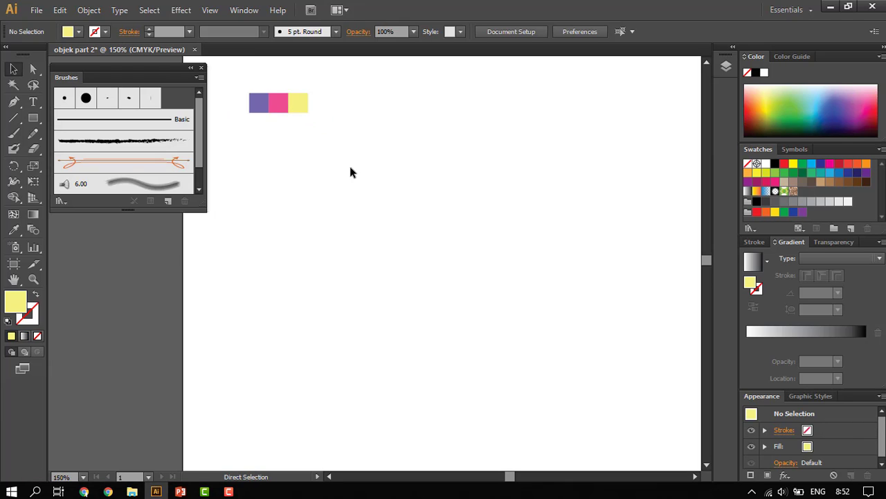
scroll(350, 173, left, 1)
scroll(351, 172, left, 1)
scroll(367, 167, up, 1)
scroll(366, 158, up, 1)
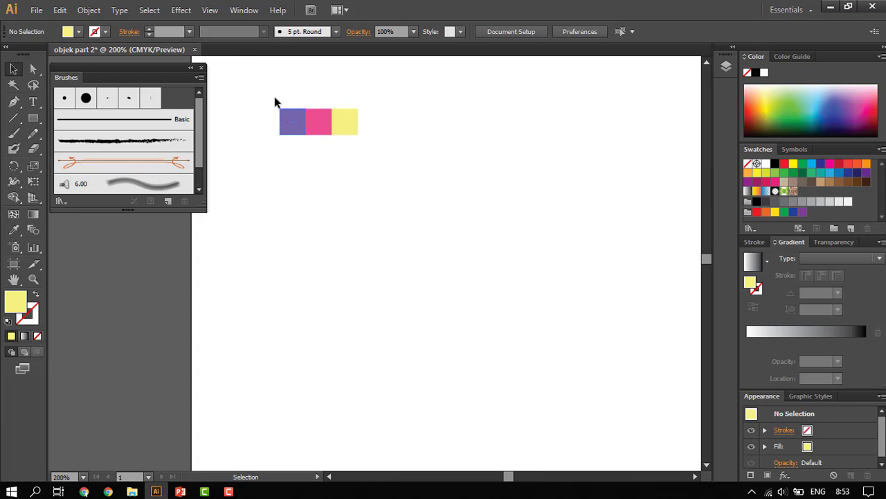
drag(256, 83, 406, 175)
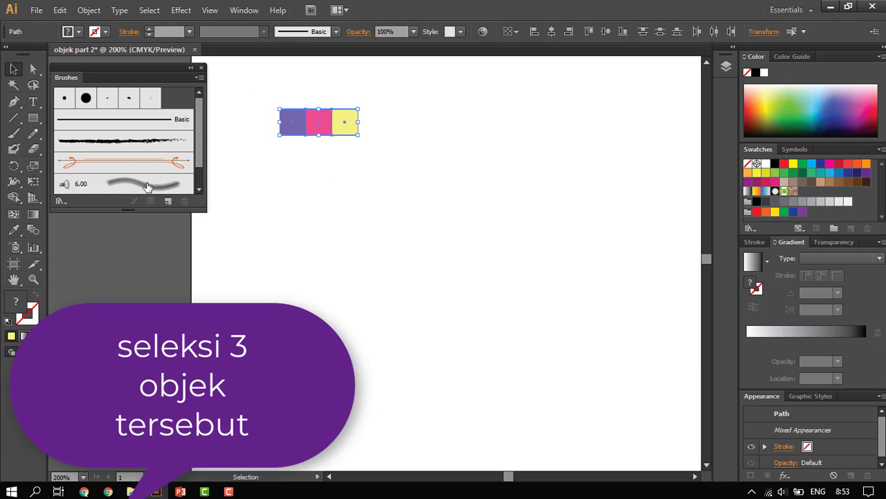
- Turn the squares into a new Art Brush with vertical (up-arrow) direction
click(168, 202)
click(386, 277)
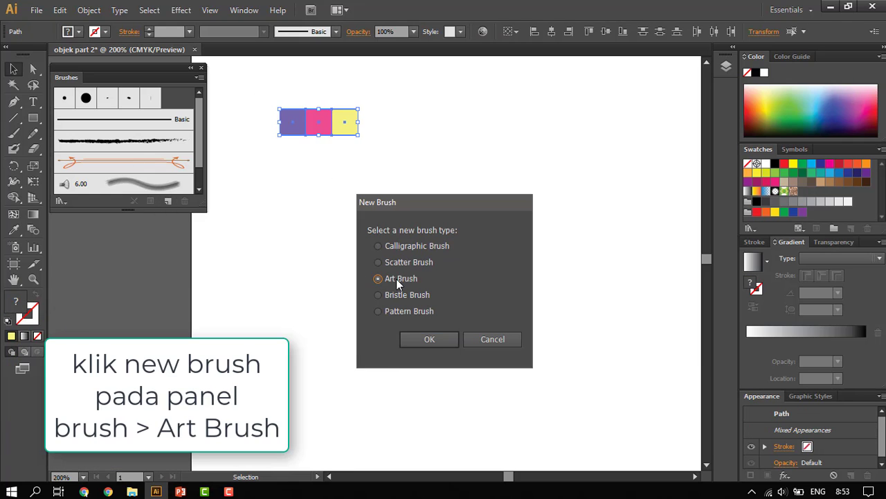
click(444, 342)
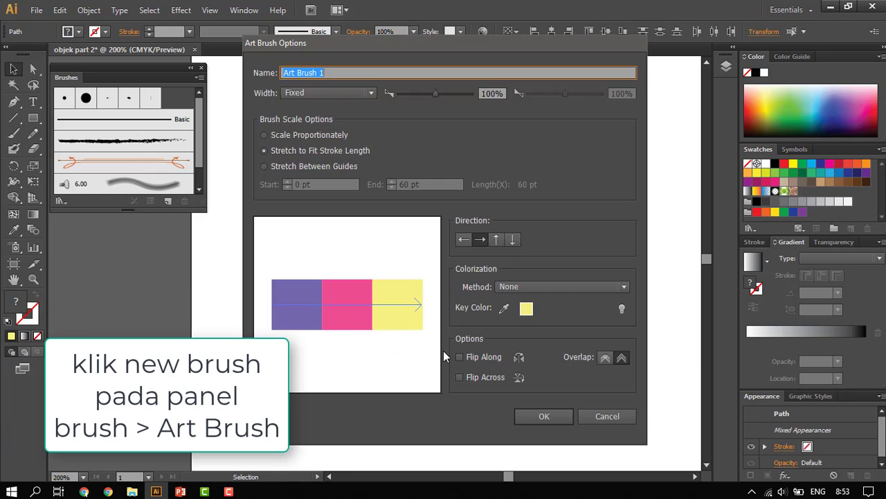
click(496, 239)
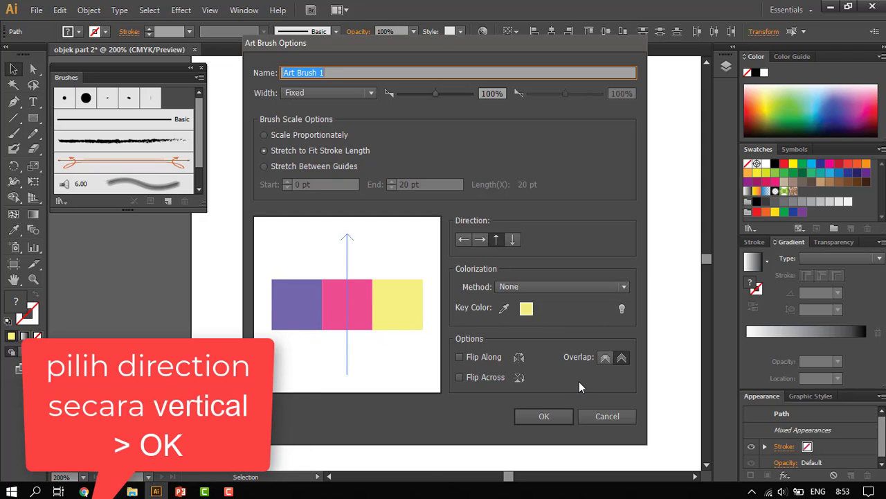
click(558, 415)
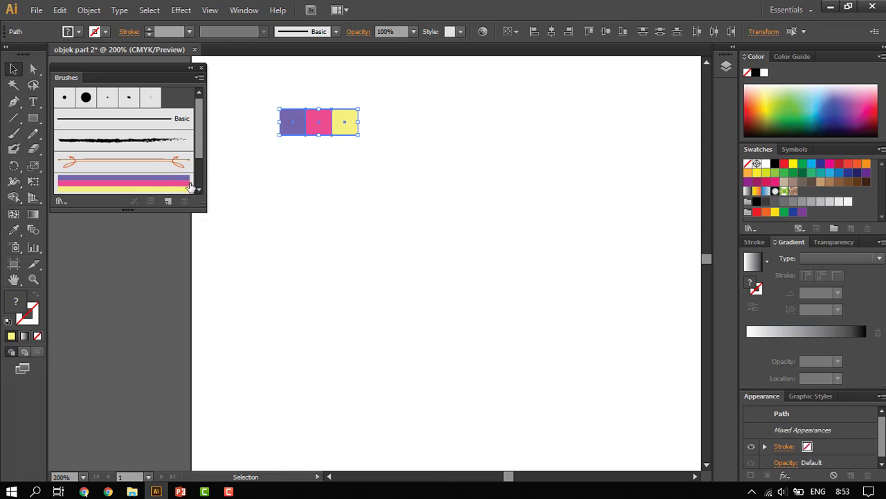
scroll(190, 186, down, 2)
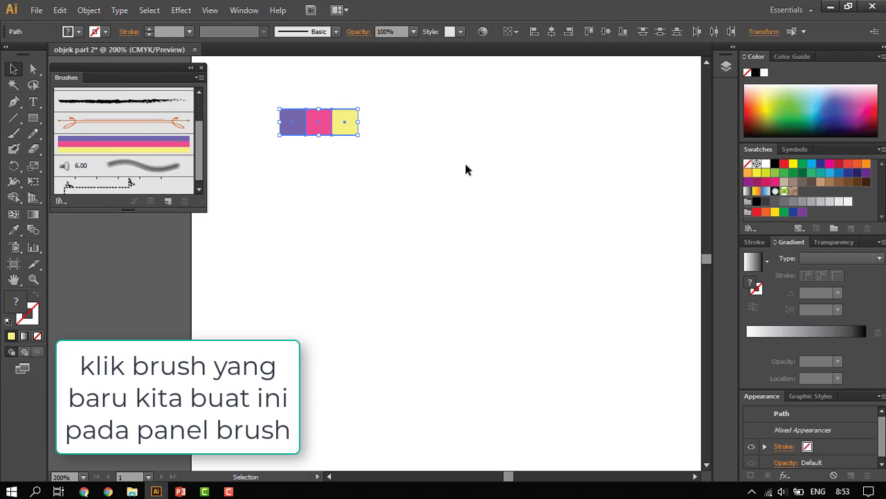
scroll(464, 163, down, 1)
scroll(465, 170, down, 1)
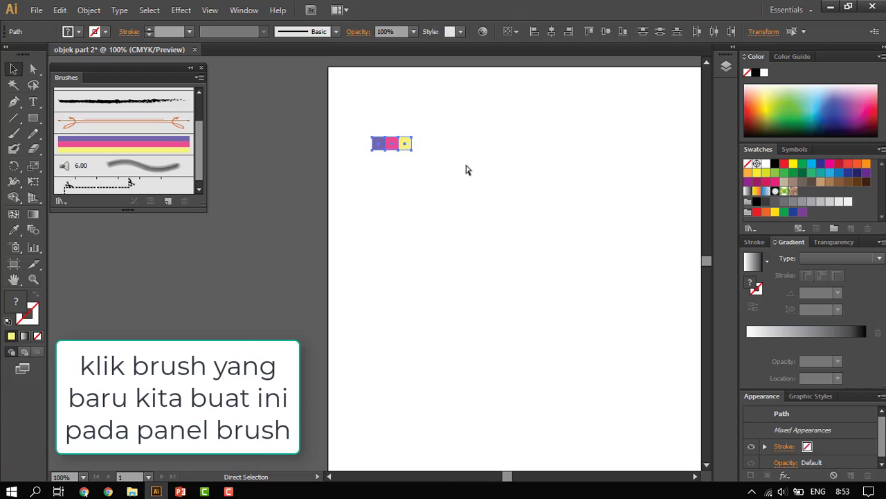
scroll(466, 169, right, 2)
- Draw a long wavy pencil line down the page and stroke it with Art Brush 1
key(v)
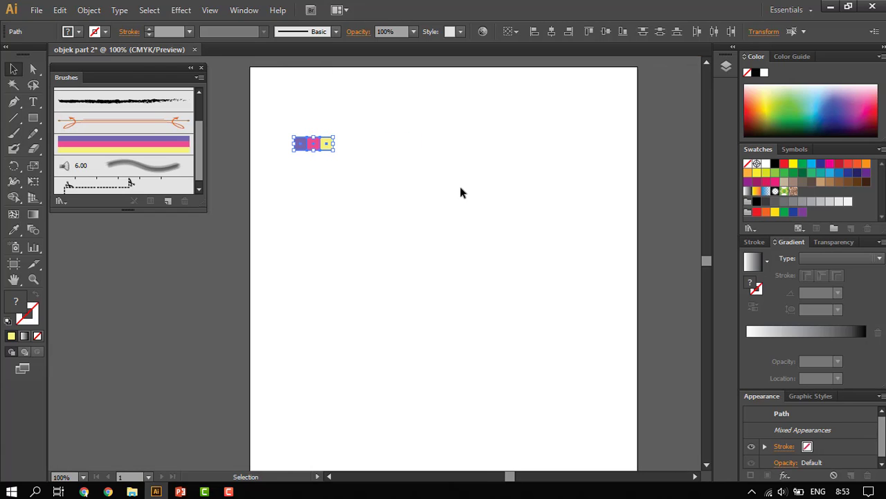
scroll(360, 167, down, 1)
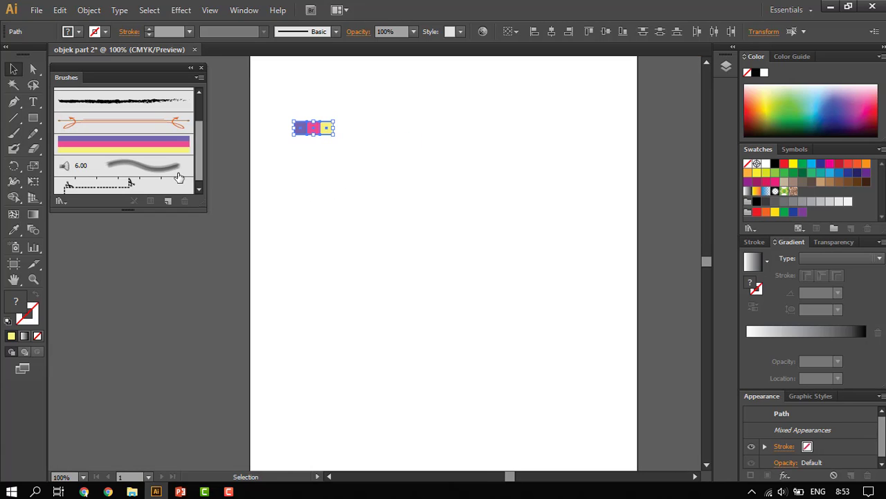
click(33, 134)
scroll(457, 193, down, 1)
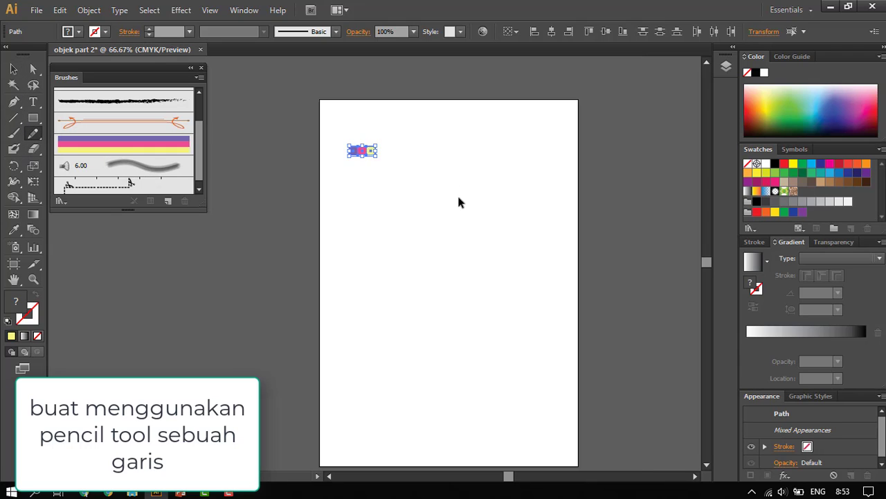
scroll(457, 194, up, 1)
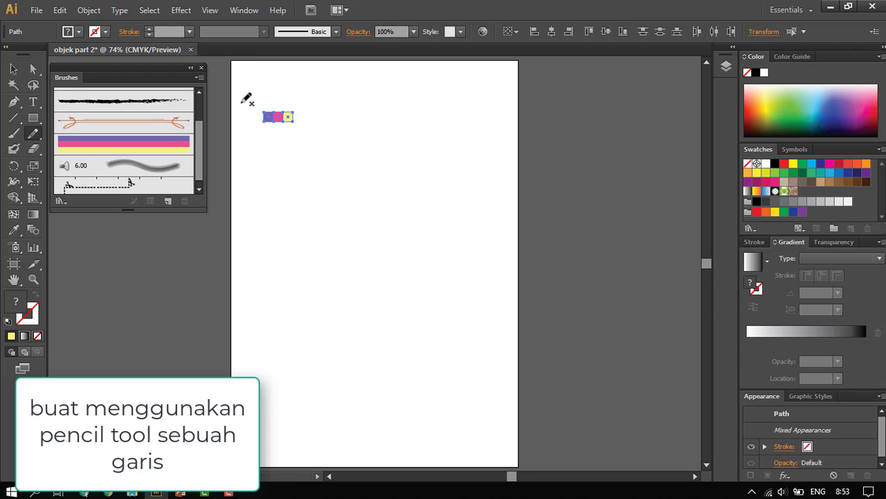
mouse_move(241, 103)
mouse_down()
mouse_move(309, 260)
mouse_move(521, 460)
mouse_up()
click(153, 144)
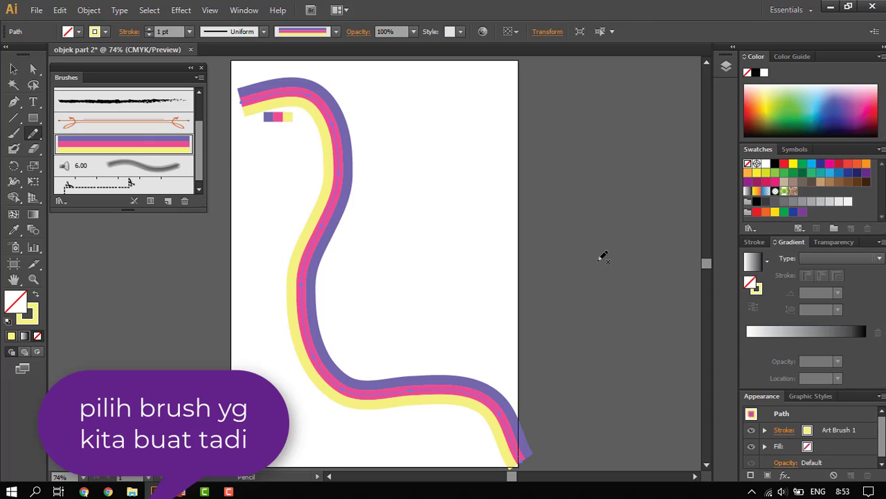
- Expand the brush stroke's appearance into filled shapes and ungroup them
key(v)
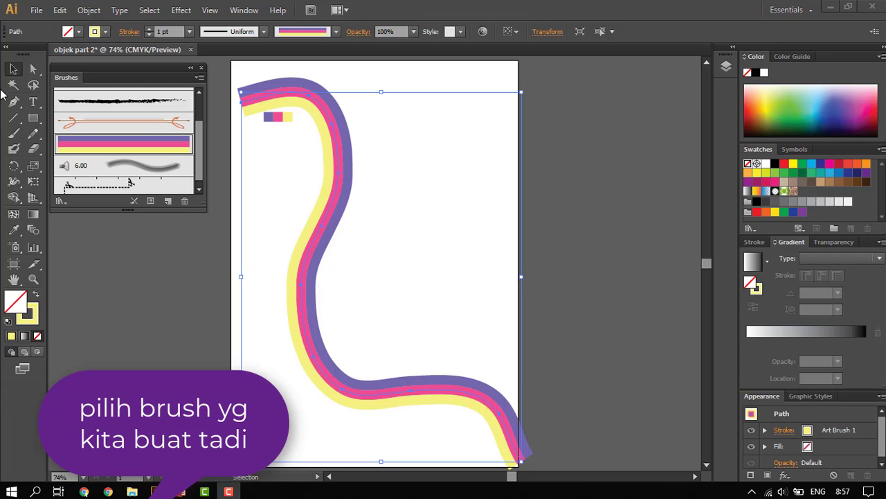
click(88, 9)
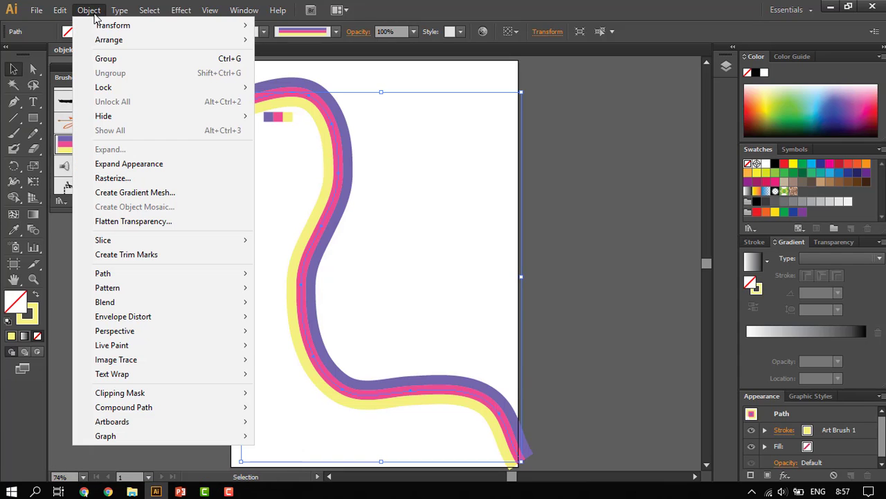
click(128, 164)
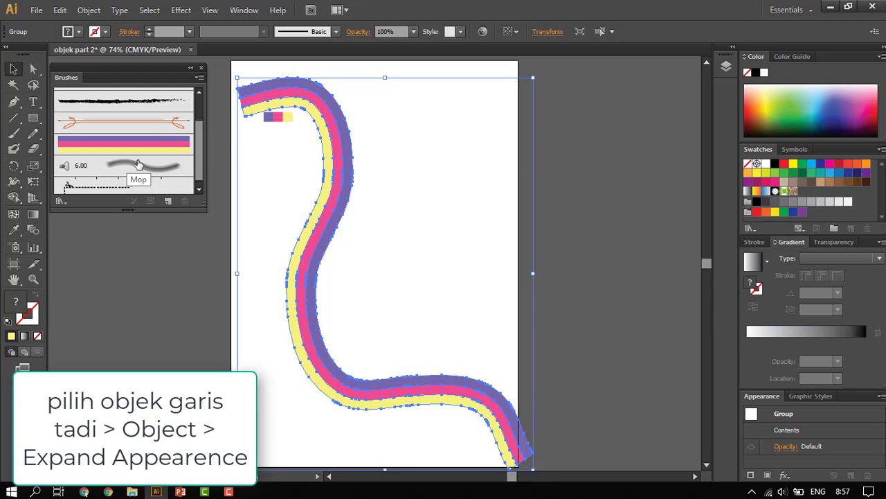
right_click(338, 185)
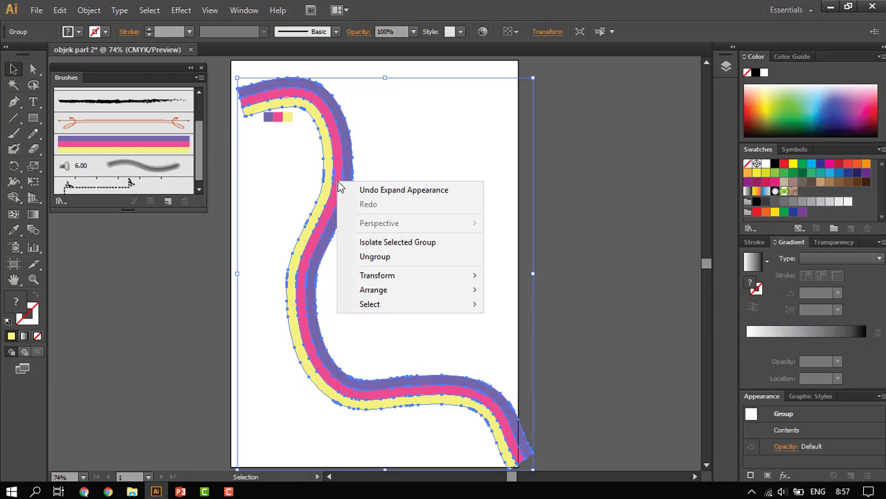
click(389, 258)
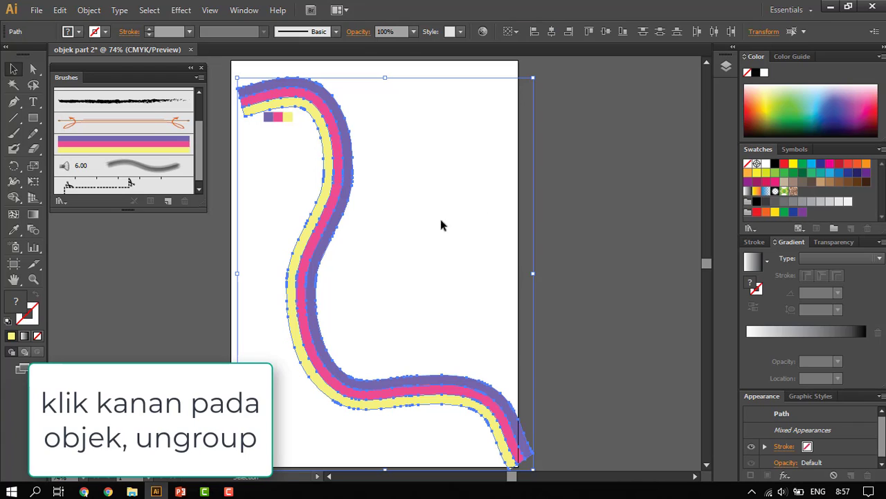
click(727, 69)
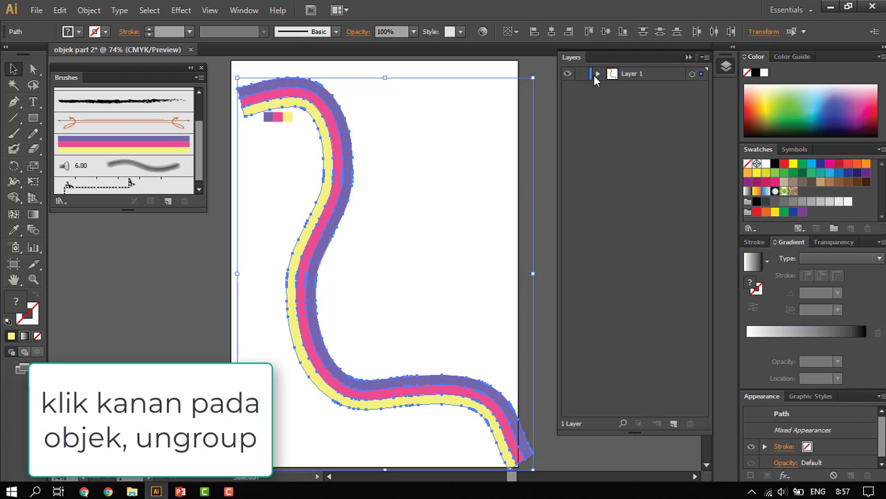
- Expand Layer 1 to list the stripe paths, show Gradient settings, and target the purple path
click(597, 73)
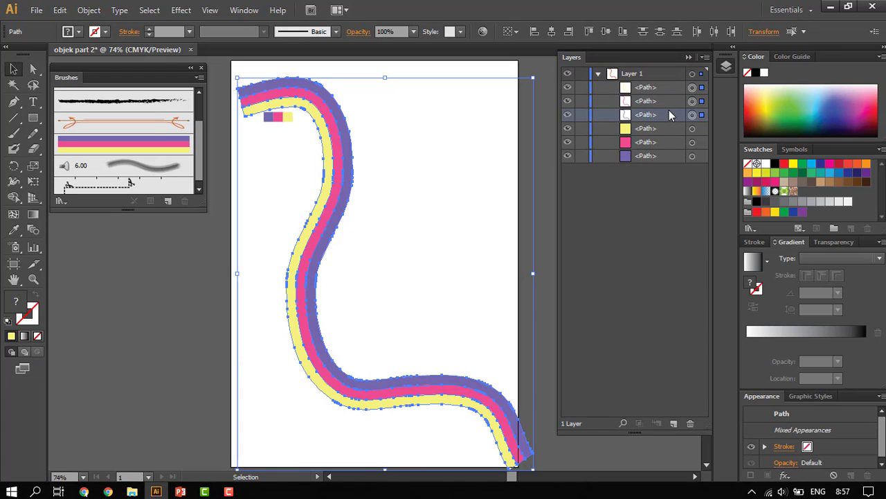
click(667, 88)
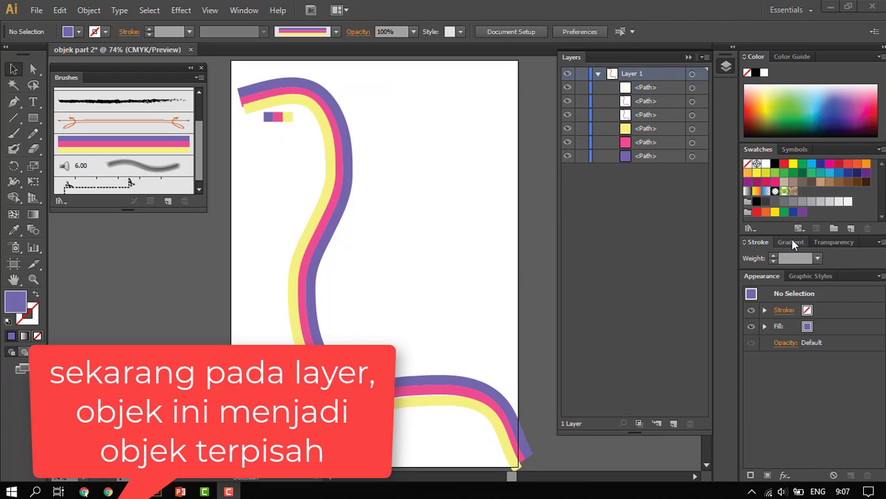
click(792, 240)
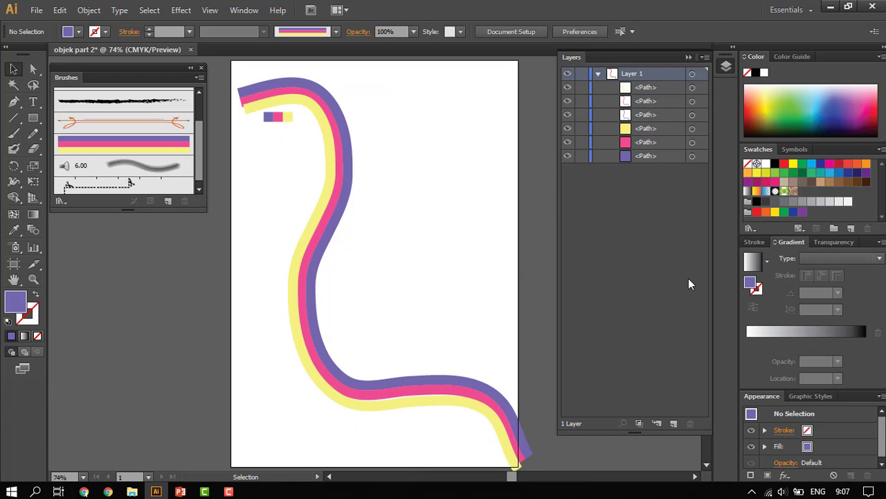
click(692, 114)
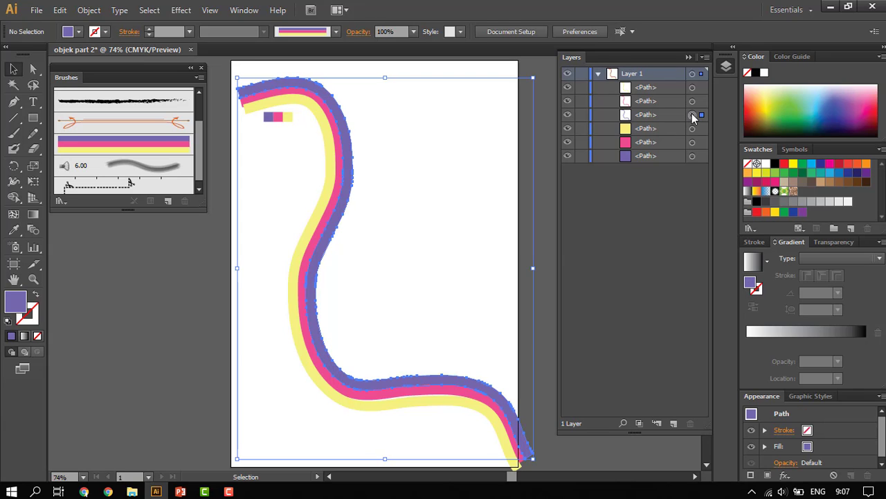
- Fill the isolated purple stripe with a radial gradient running from white to purple
double_click(346, 194)
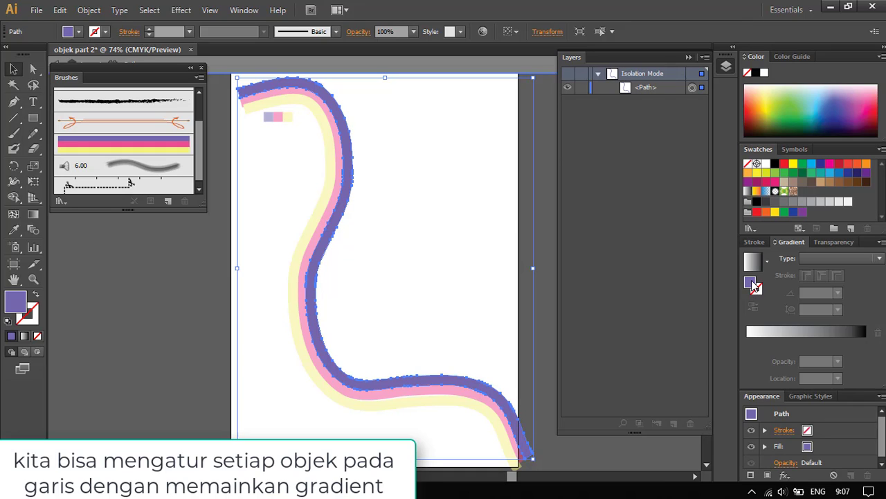
double_click(751, 282)
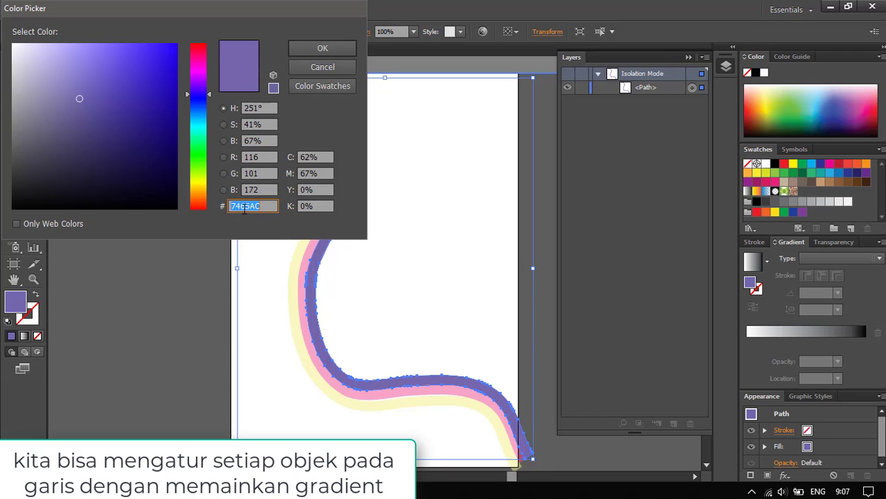
click(339, 53)
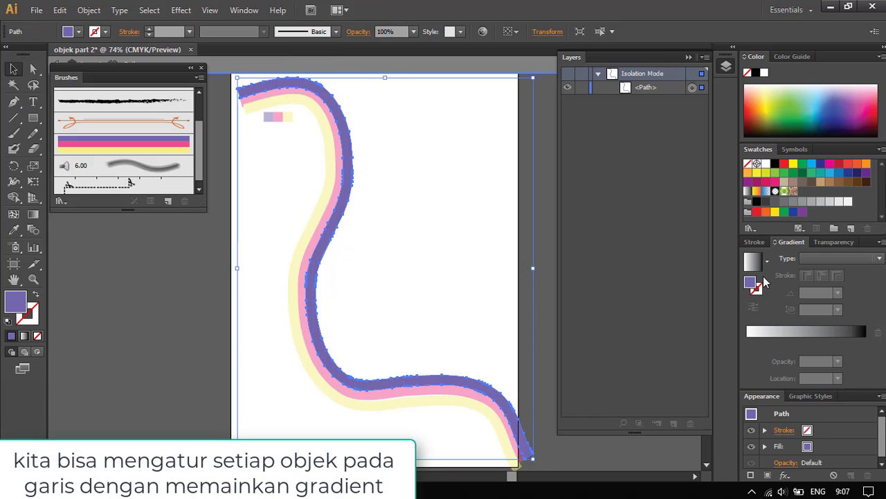
click(865, 332)
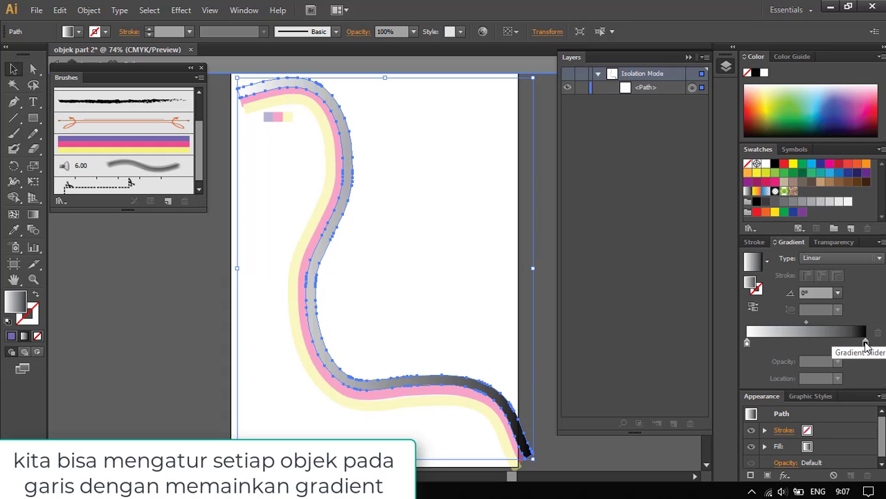
click(830, 261)
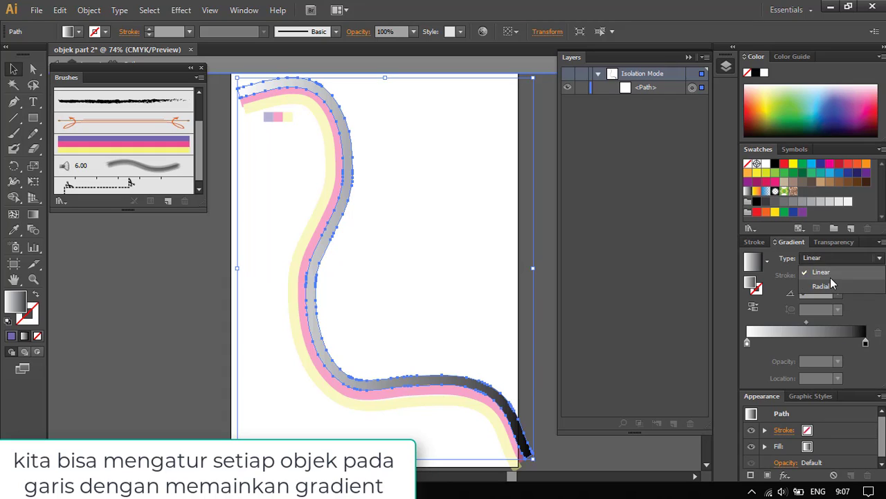
click(831, 277)
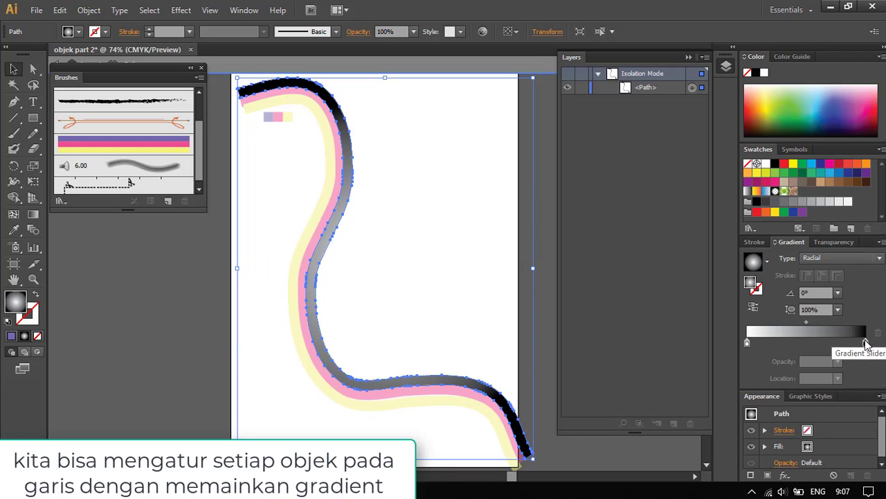
double_click(866, 343)
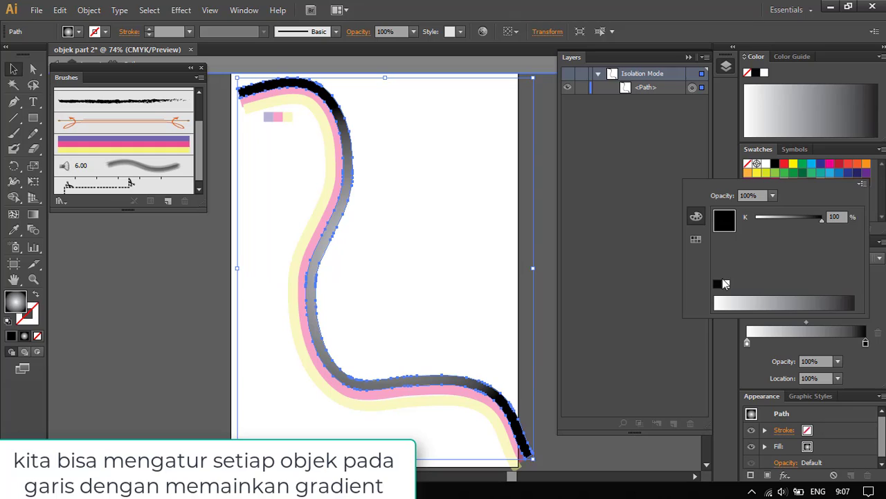
click(696, 238)
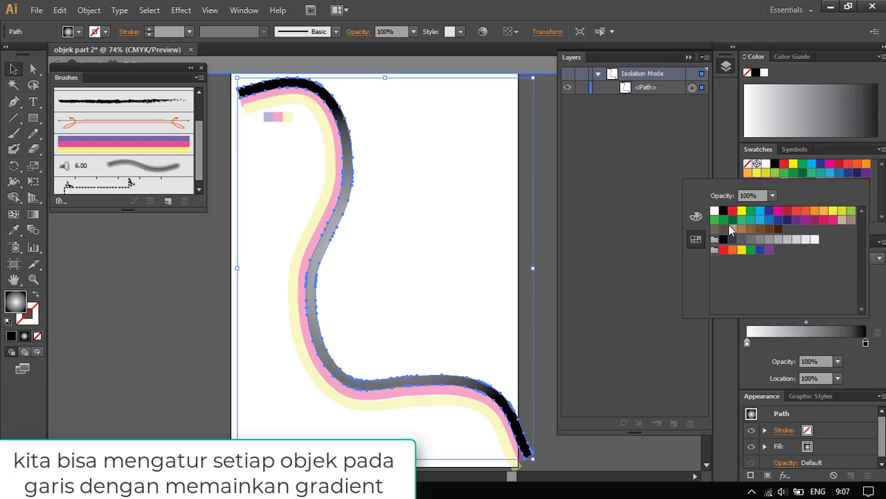
click(742, 211)
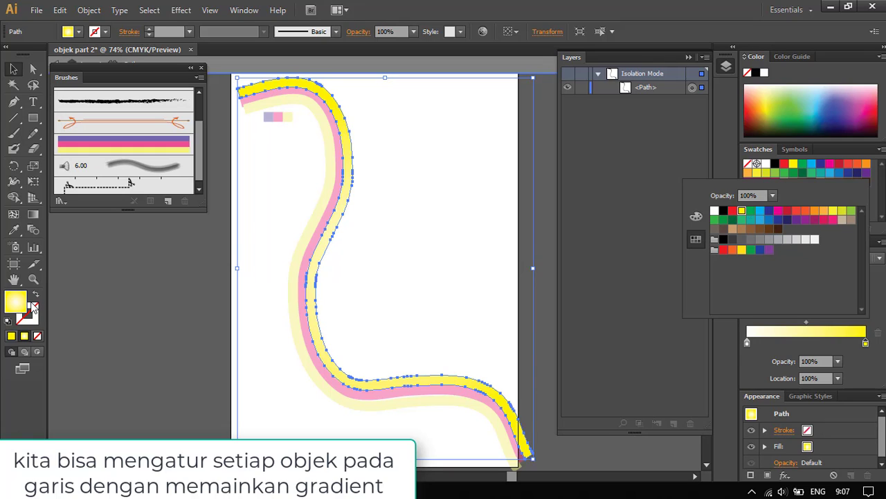
click(805, 220)
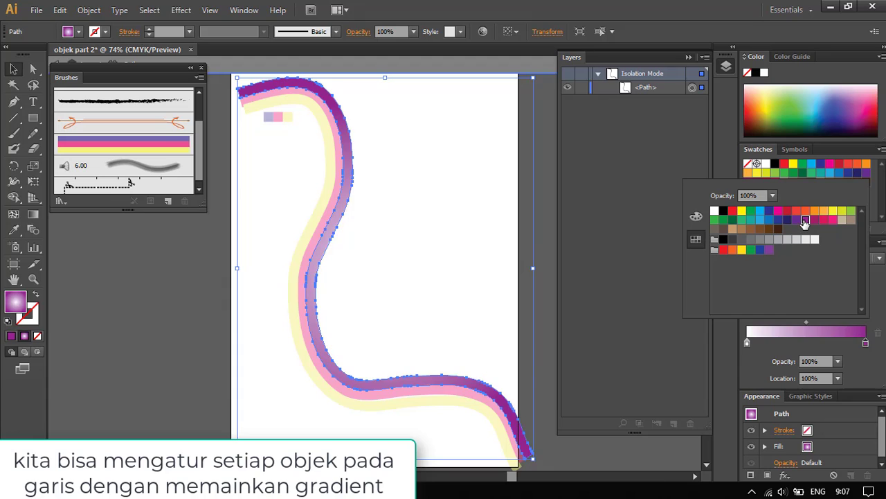
- Exit isolation, select the pink middle stripe and give it a crimson fill
double_click(545, 231)
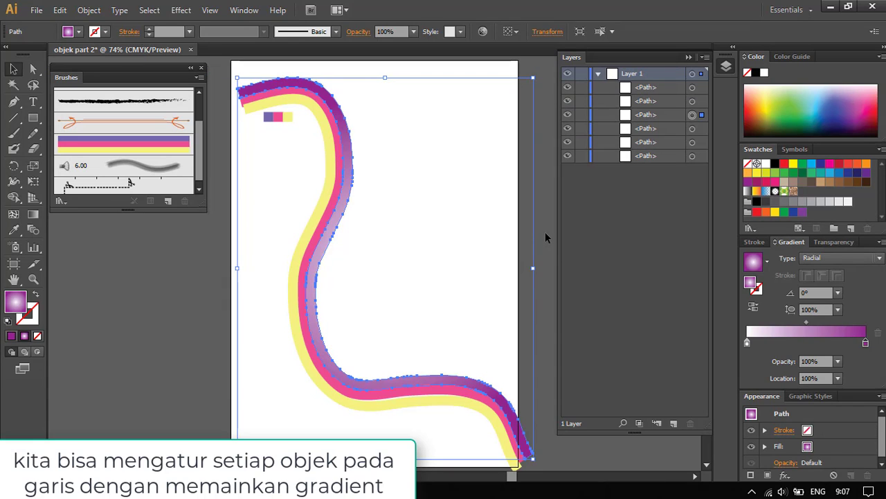
click(354, 393)
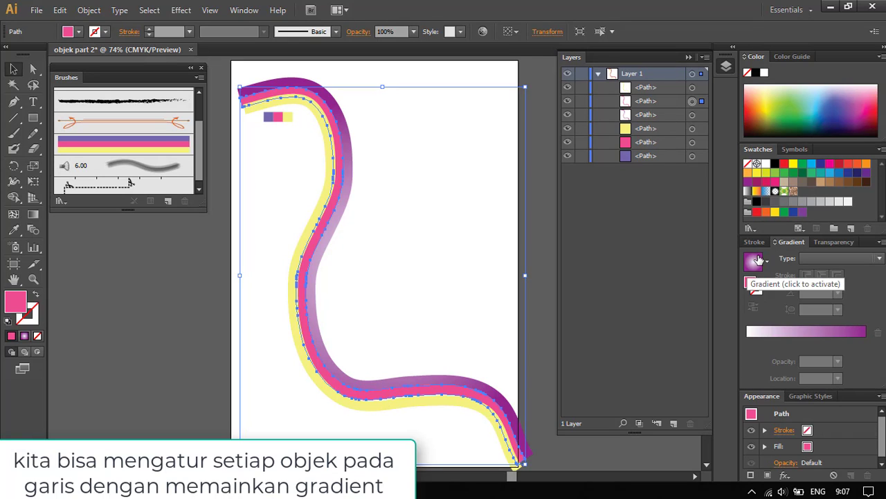
double_click(755, 289)
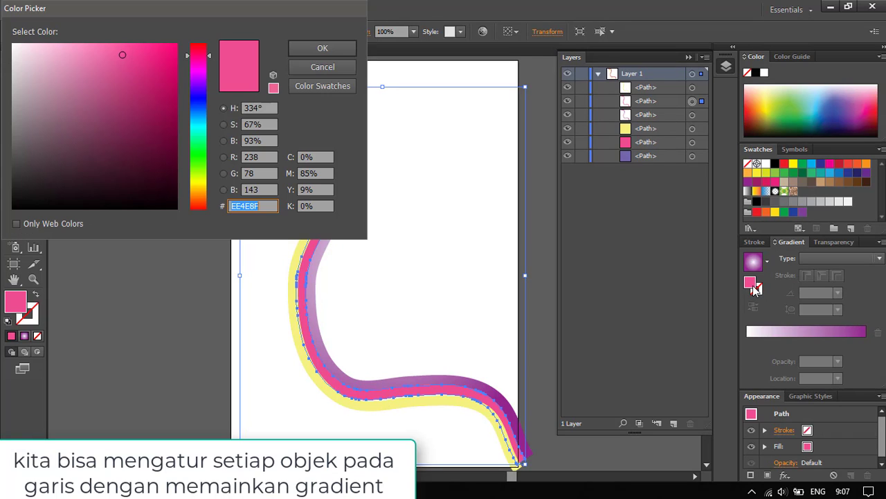
click(158, 88)
click(323, 47)
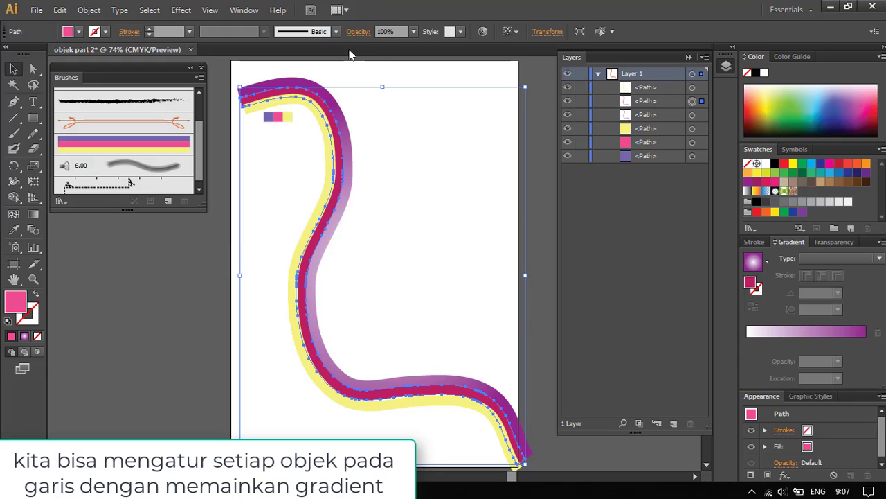
- Make the stripe's fill a linear gradient from white to purple 7465AC
click(767, 262)
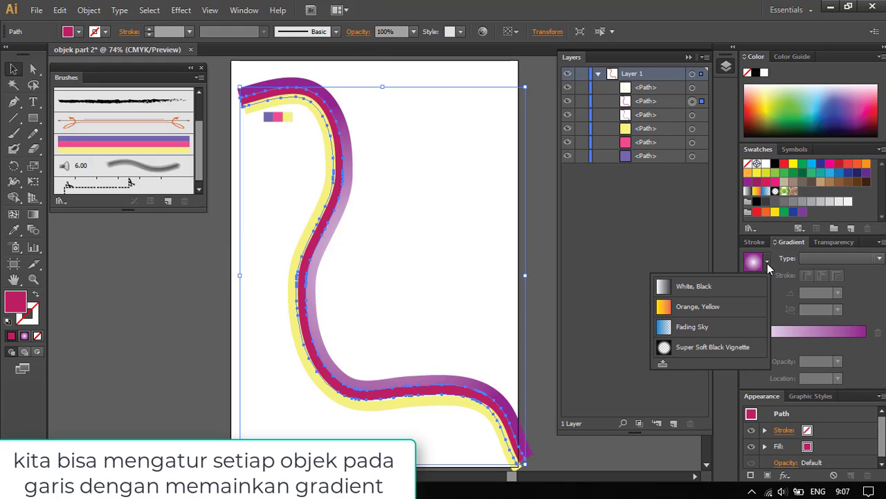
click(825, 261)
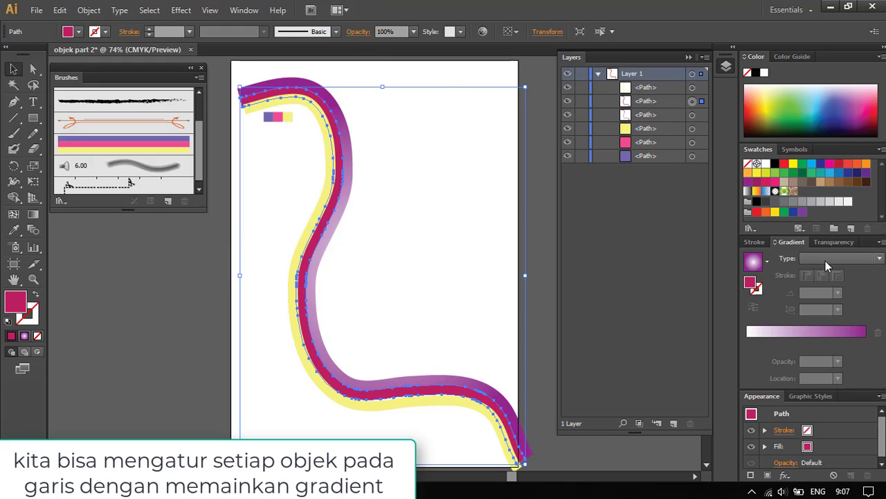
click(825, 260)
click(826, 270)
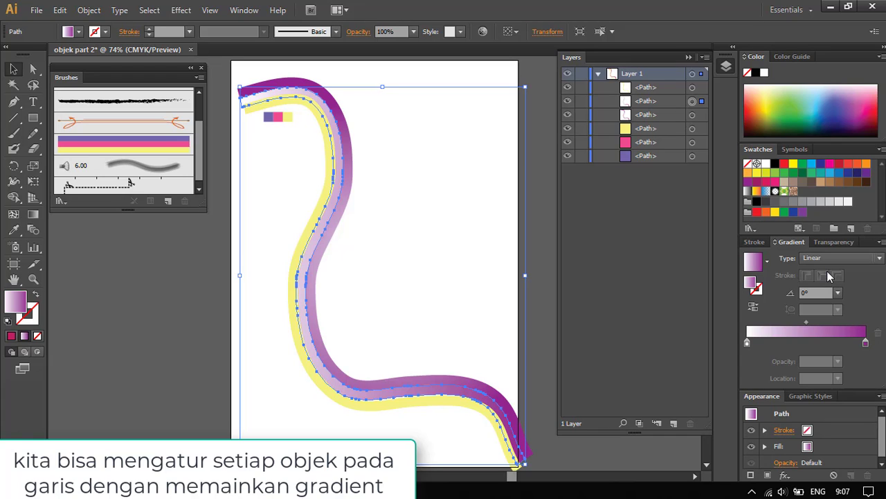
click(866, 342)
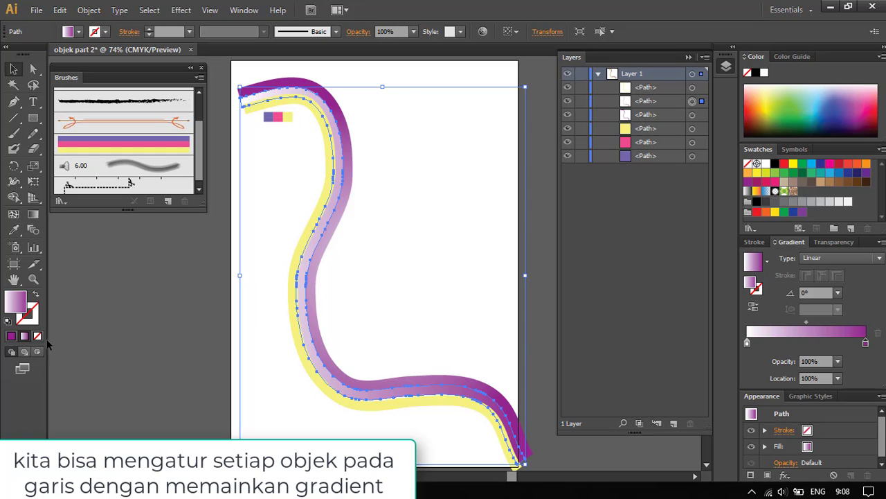
double_click(22, 305)
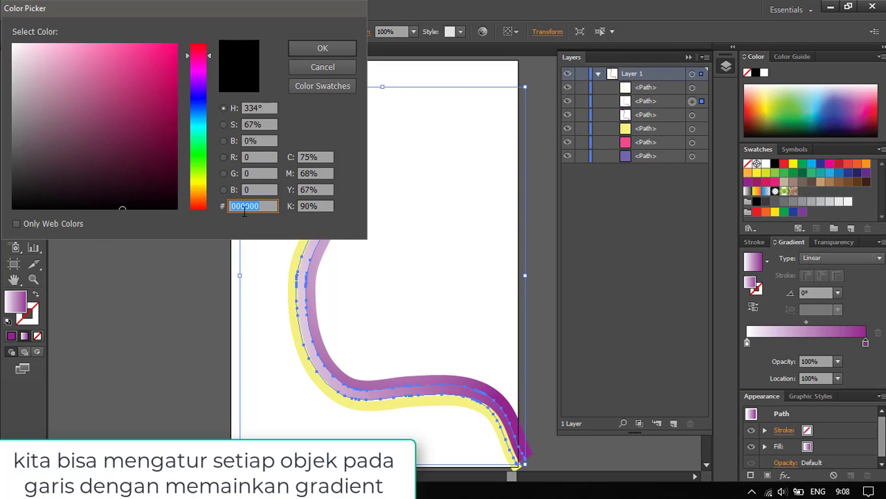
text(7465AC)
click(321, 50)
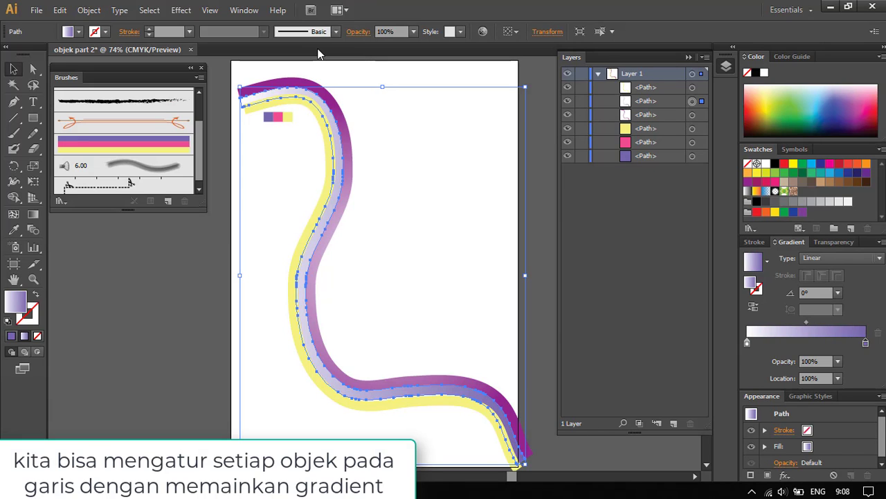
- Shift the middle stripe's gradient midpoint to 15.05% and make its dark end stop magenta
click(747, 341)
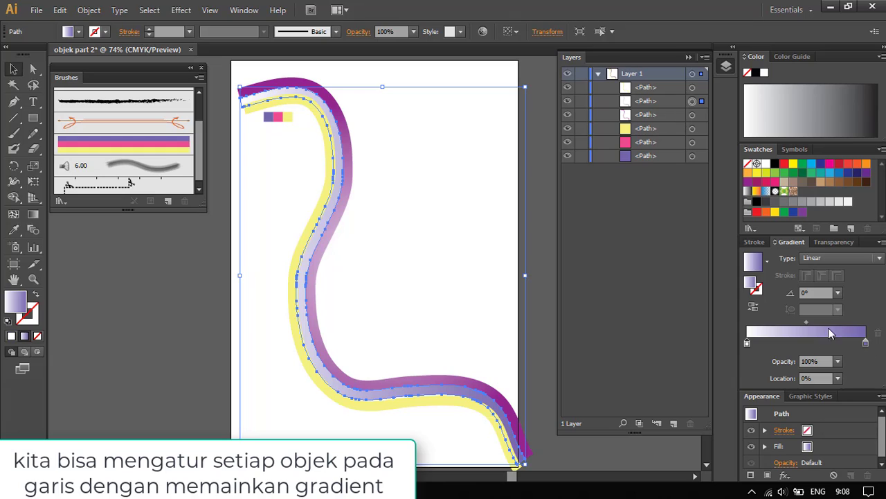
drag(825, 322, 764, 322)
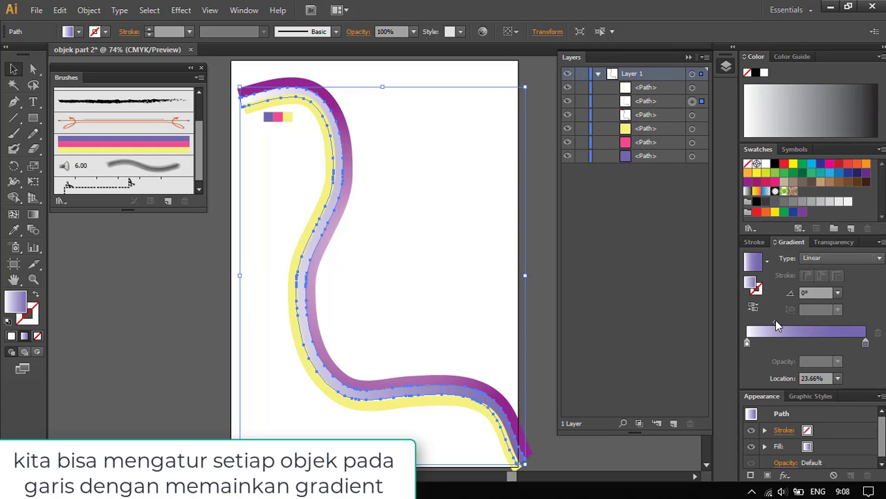
double_click(866, 342)
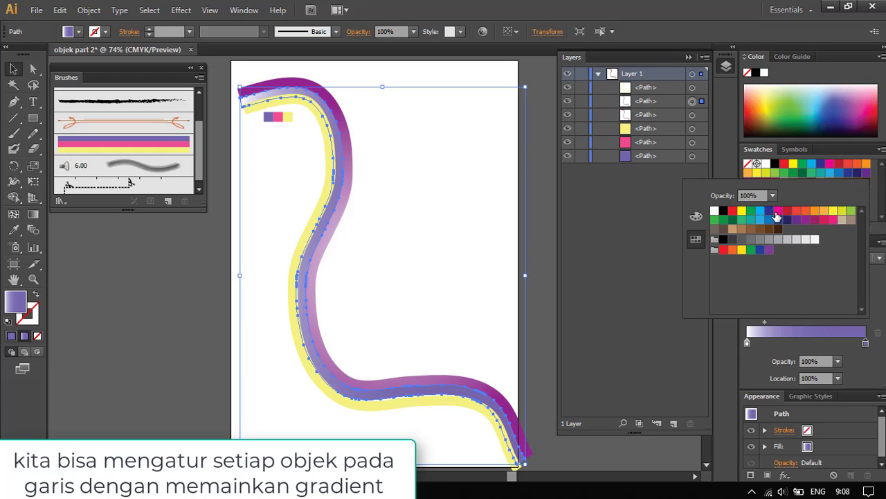
click(778, 211)
- Deselect to check the white-to-hot-pink stripe, then select the yellow inner stripe
click(668, 446)
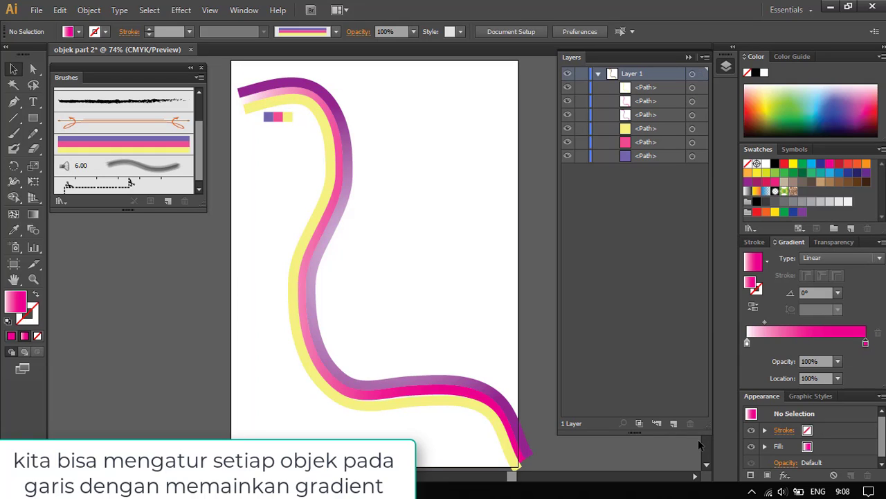
click(691, 114)
click(692, 87)
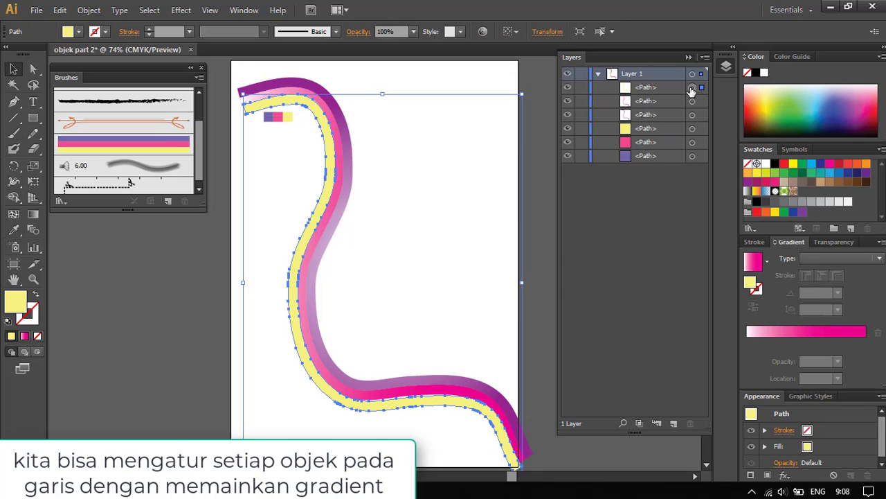
- Apply a gradient fill to the yellow stripe and move its right stop inward to 93.01%
click(766, 260)
click(766, 260)
click(862, 340)
click(866, 343)
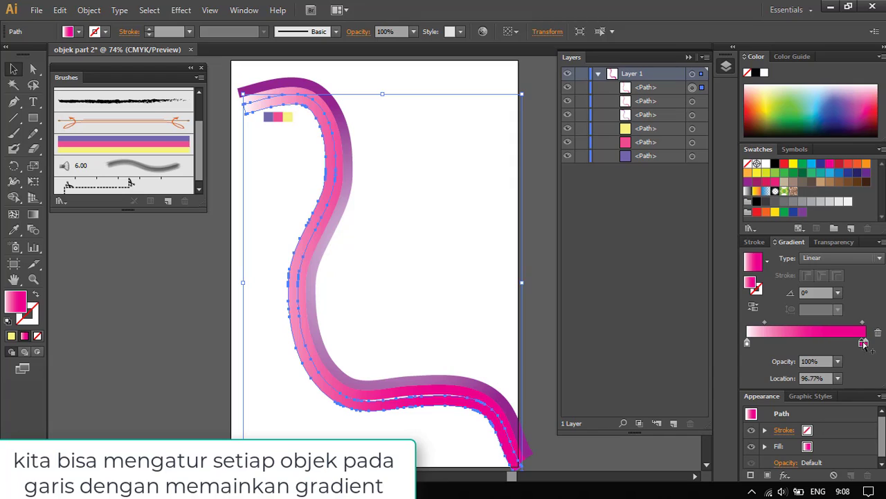
double_click(864, 343)
click(862, 343)
double_click(863, 343)
click(863, 343)
drag(863, 343, 859, 344)
- Make the yellow stripe's right gradient stop yellow
double_click(861, 342)
click(862, 343)
double_click(862, 343)
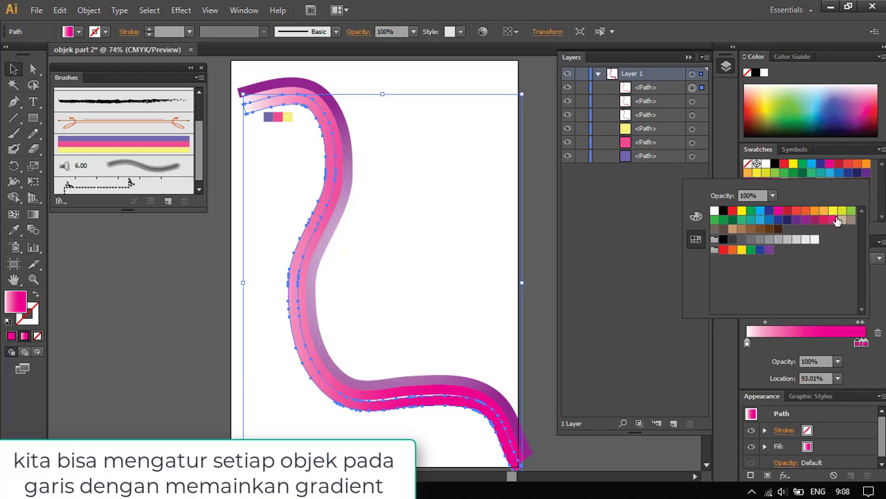
click(836, 219)
- Add a middle gradient stop, slide it toward the light end, and deselect to review
click(797, 343)
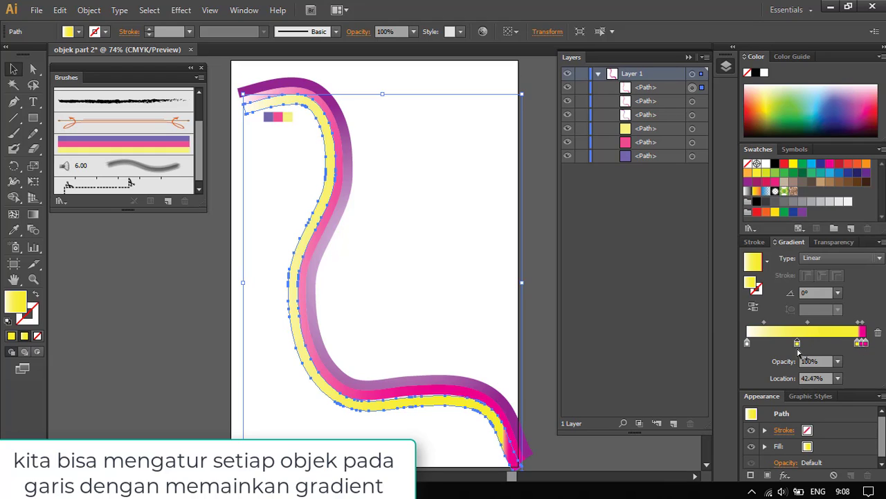
double_click(797, 348)
click(797, 343)
mouse_move(797, 344)
mouse_down()
mouse_move(774, 344)
mouse_move(830, 343)
mouse_up()
click(185, 315)
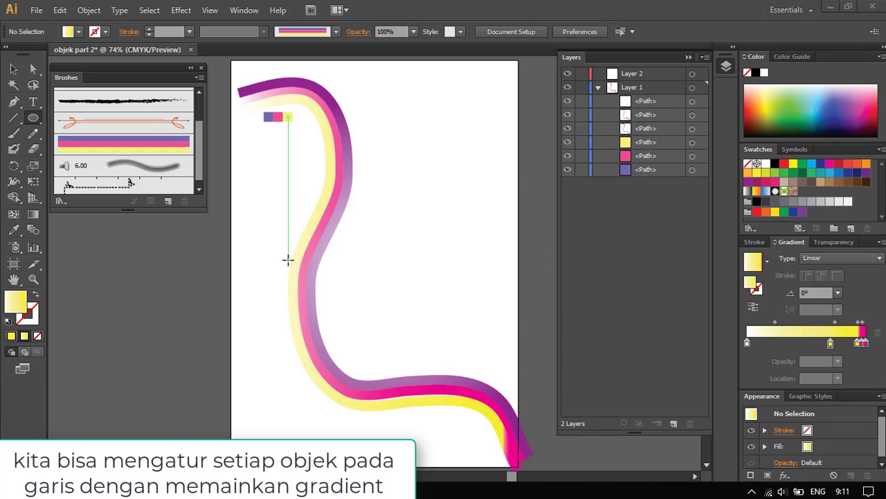
- Draw a circle on the stroke's lower curve and give it the striped art brush outline
click(655, 110)
mouse_move(479, 344)
mouse_down()
mouse_move(470, 387)
mouse_move(485, 407)
mouse_up()
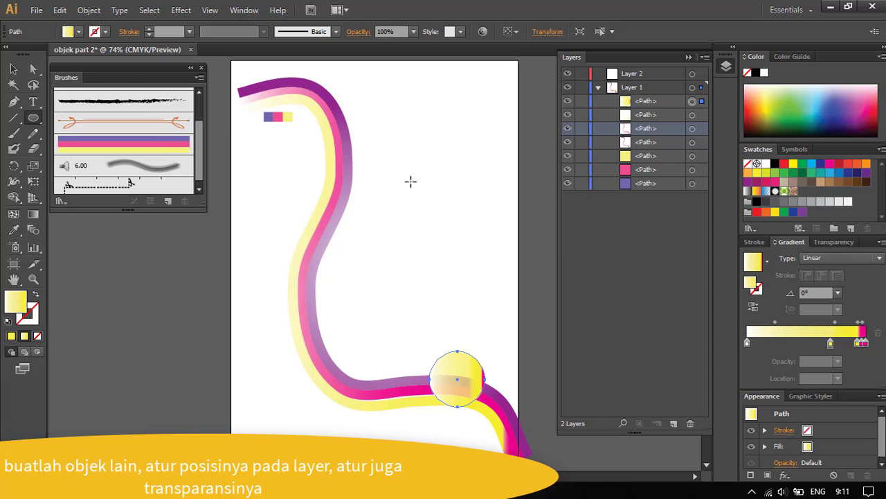
click(173, 148)
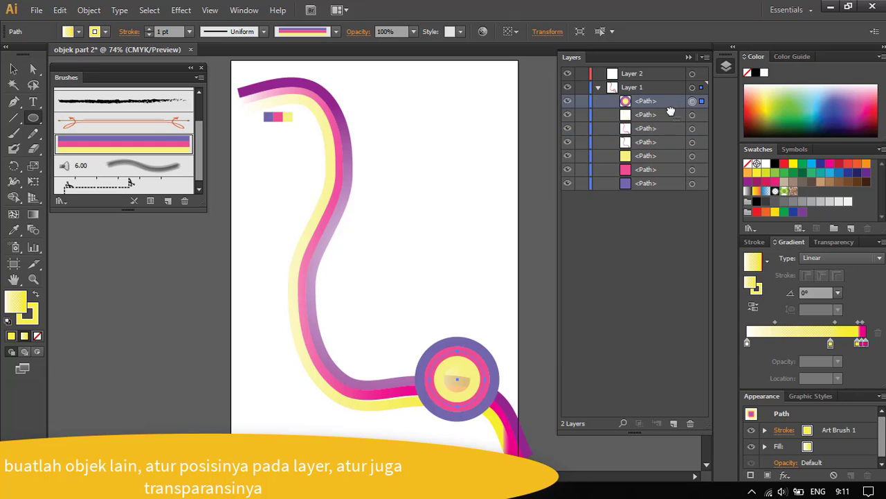
- Move the circle beneath the top strip in the Layers panel and set its stroke to 2 pt
drag(680, 102, 671, 125)
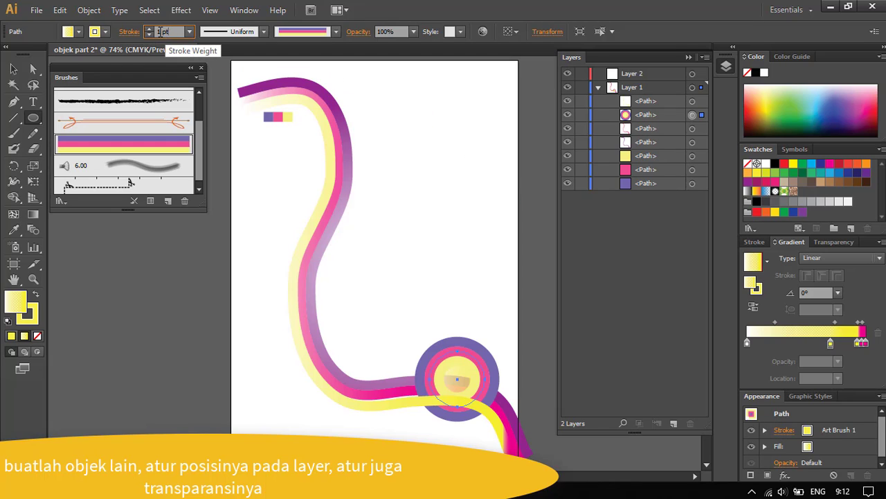
click(149, 29)
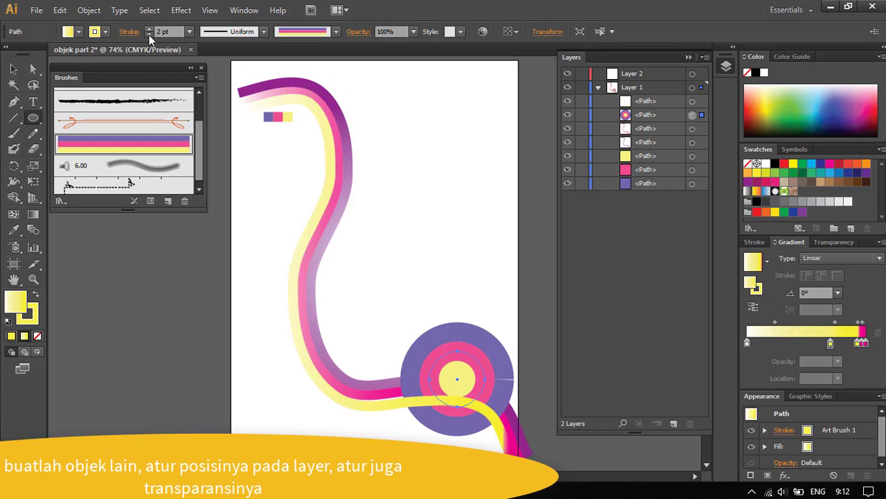
click(149, 35)
click(149, 29)
- Lower the ringed circle's opacity to 78% in the Transparency panel
click(14, 68)
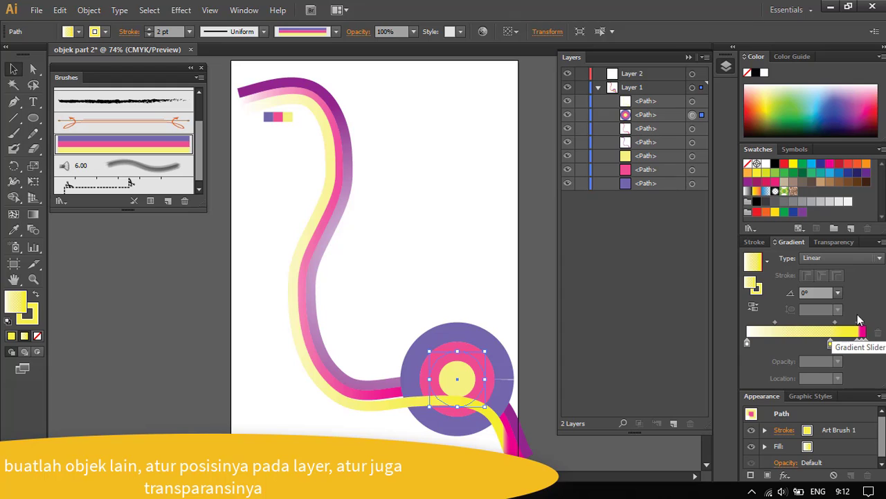
click(838, 241)
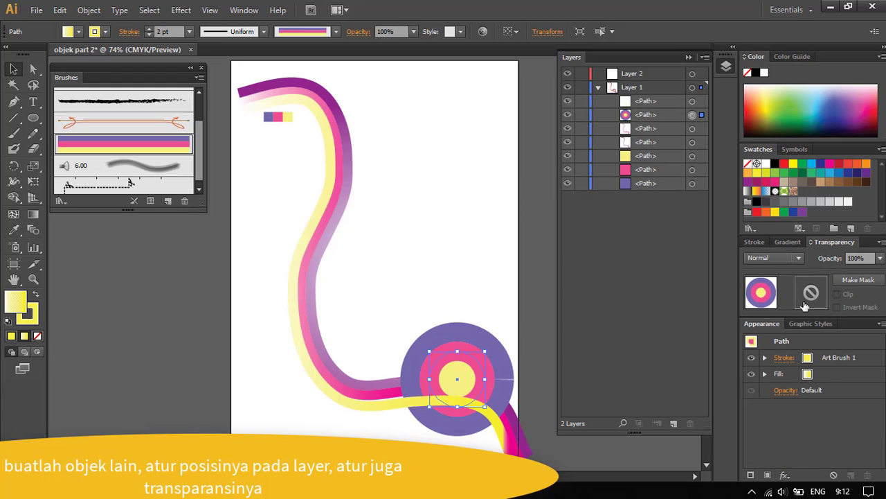
double_click(863, 258)
text(95)
key(Return)
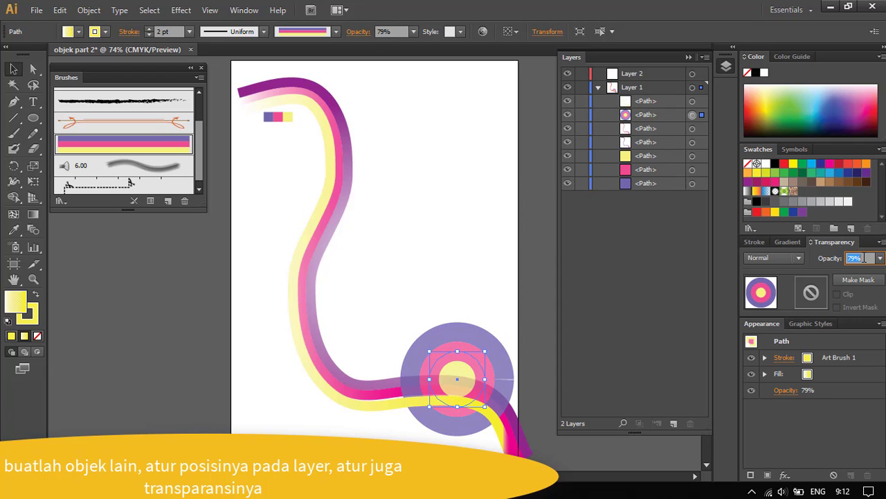
- Draw a second circle lower on the curve, overlapping the first
click(659, 129)
click(30, 119)
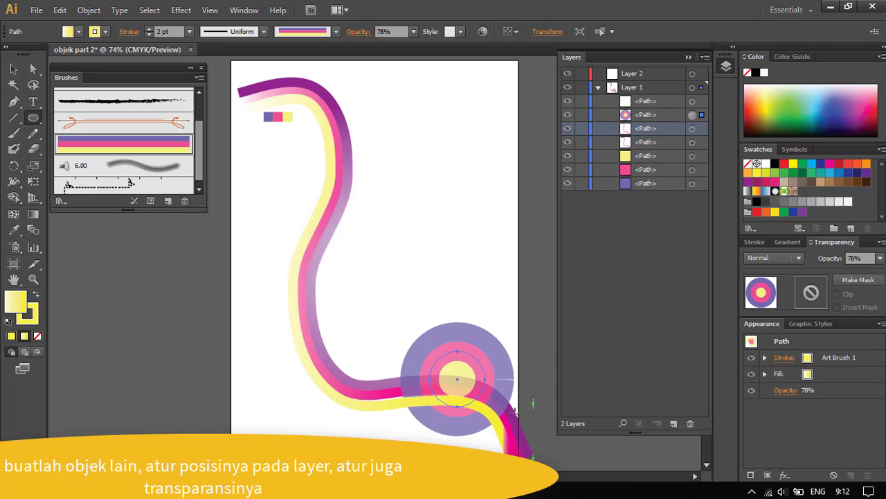
mouse_move(374, 392)
mouse_down()
mouse_move(443, 458)
mouse_move(455, 449)
mouse_move(440, 449)
mouse_up()
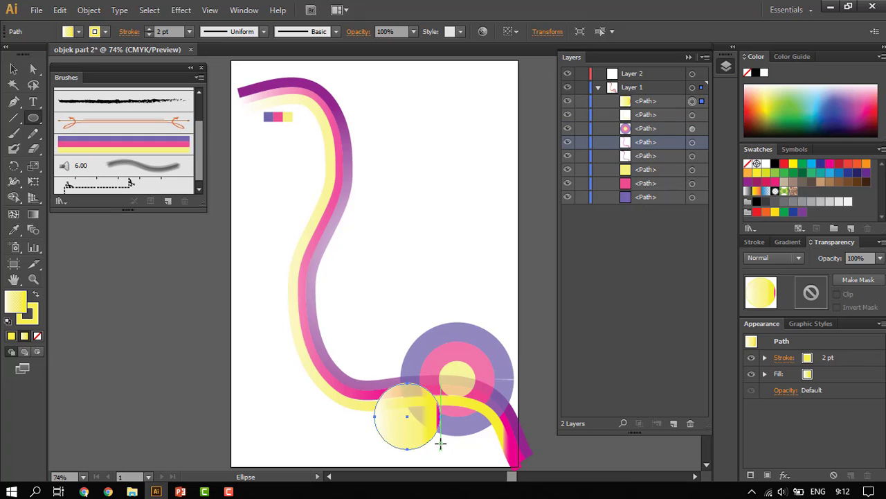
- Give the second circle the striped art brush outline and a radial gradient fill
click(159, 144)
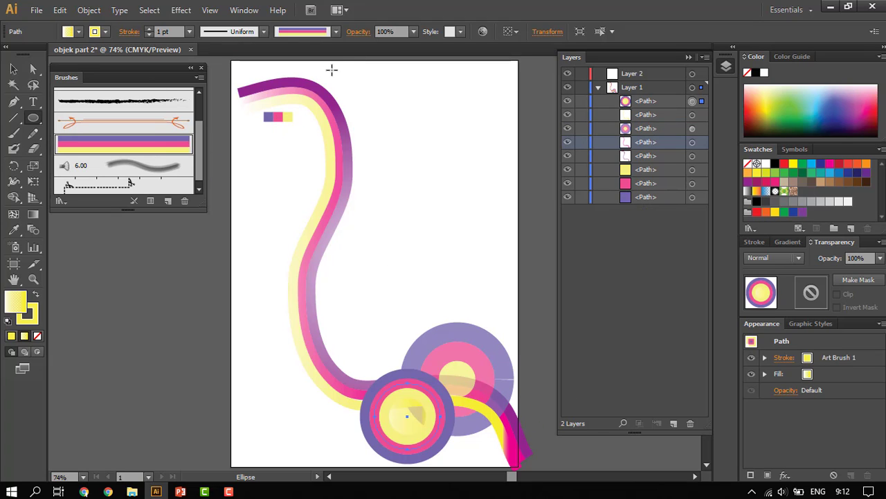
click(779, 244)
click(753, 242)
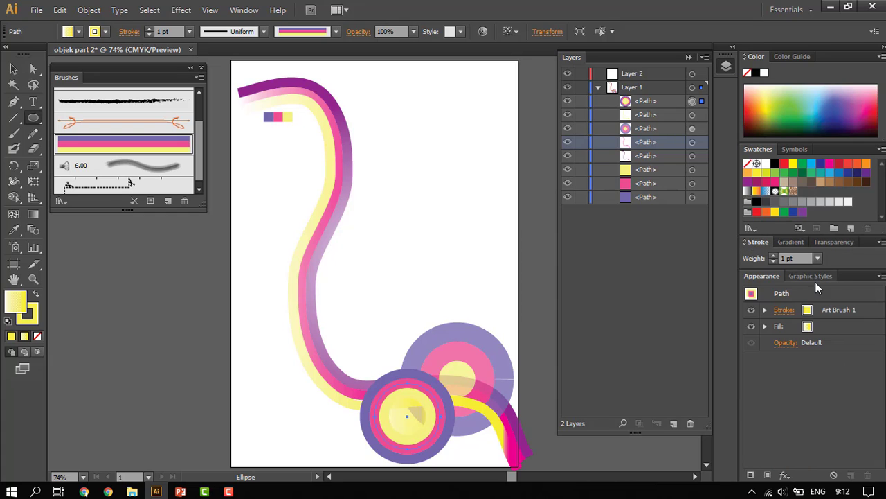
click(794, 243)
click(842, 259)
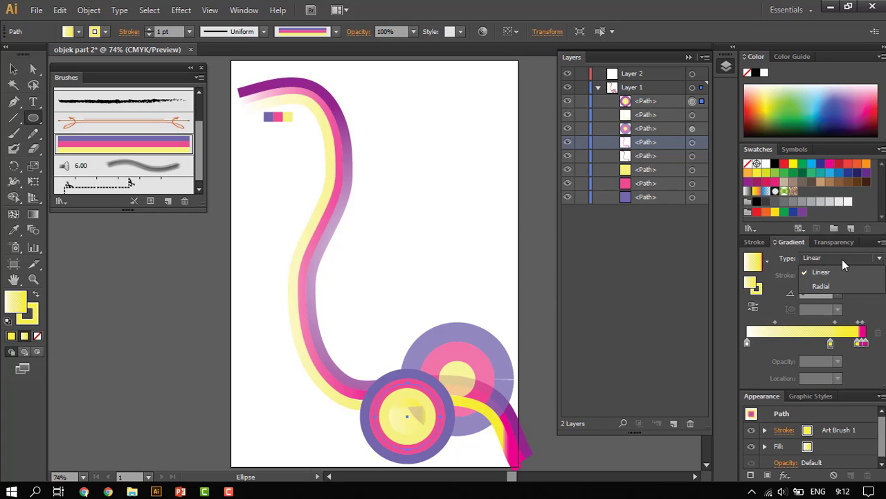
click(843, 283)
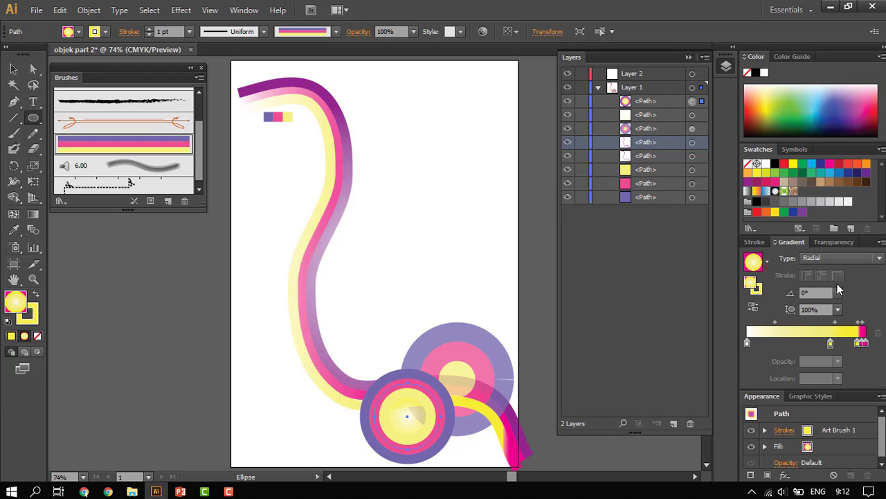
- Set the second circle's opacity to 79% in the Transparency panel
click(836, 242)
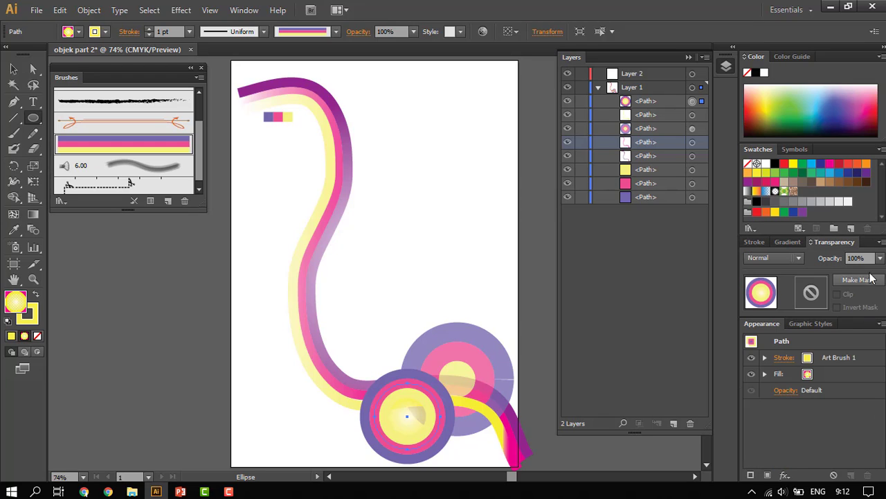
click(859, 257)
text(89)
key(Return)
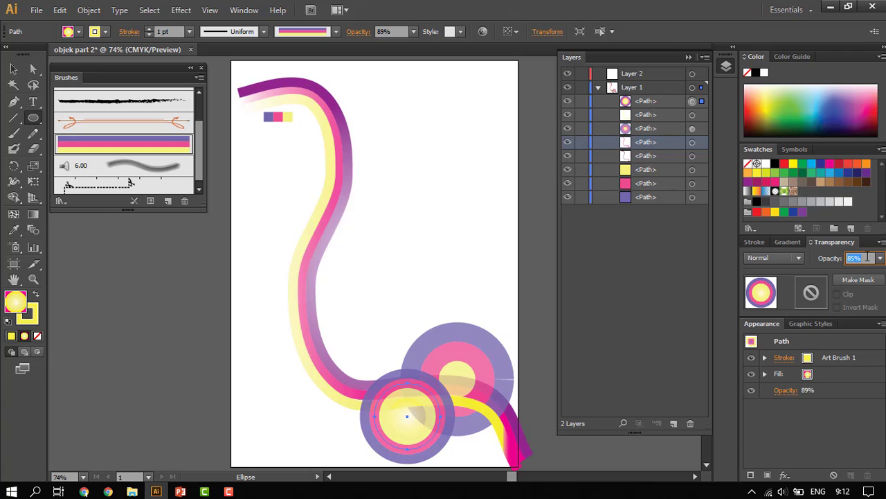
key(Down)
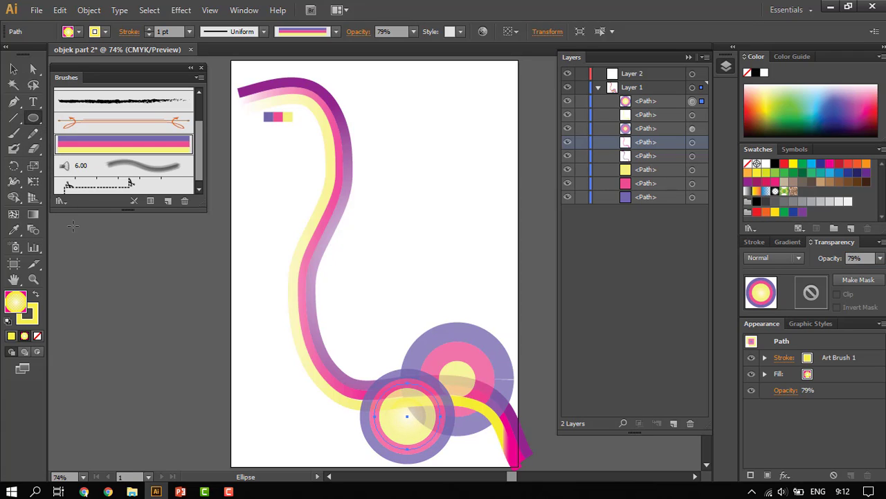
- Draw a third circle at the curve's lower right and eyedropper the yellow strip's fill onto it
double_click(20, 302)
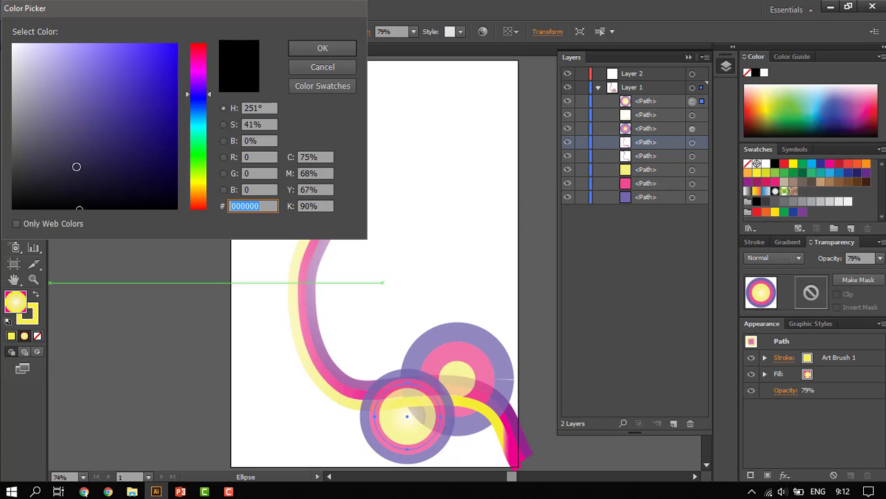
click(323, 66)
mouse_move(454, 400)
mouse_down()
mouse_move(492, 459)
mouse_move(509, 457)
mouse_up()
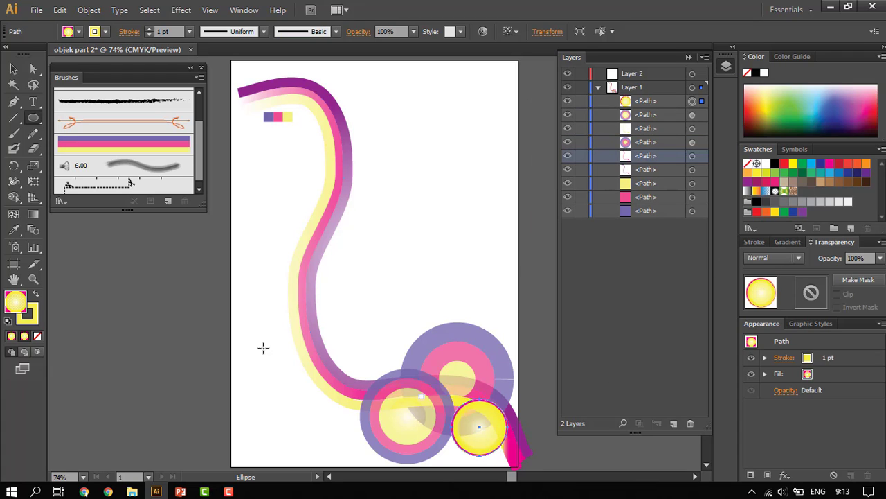
click(16, 231)
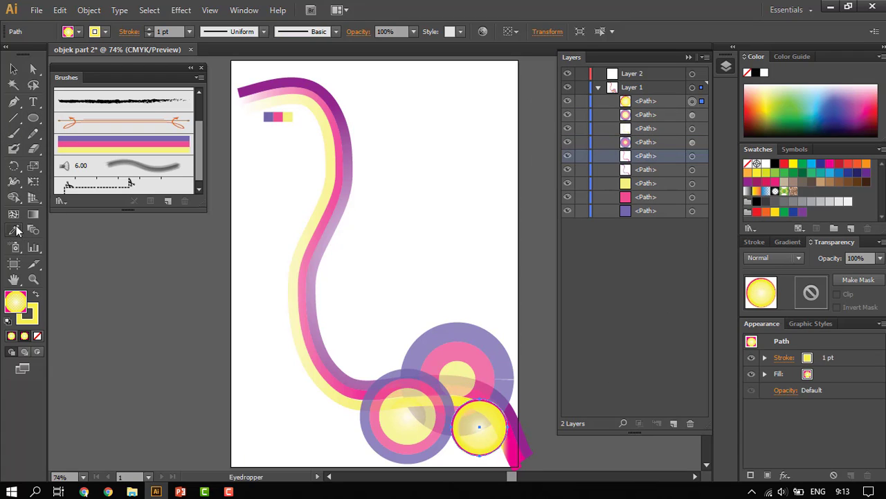
click(338, 162)
click(337, 162)
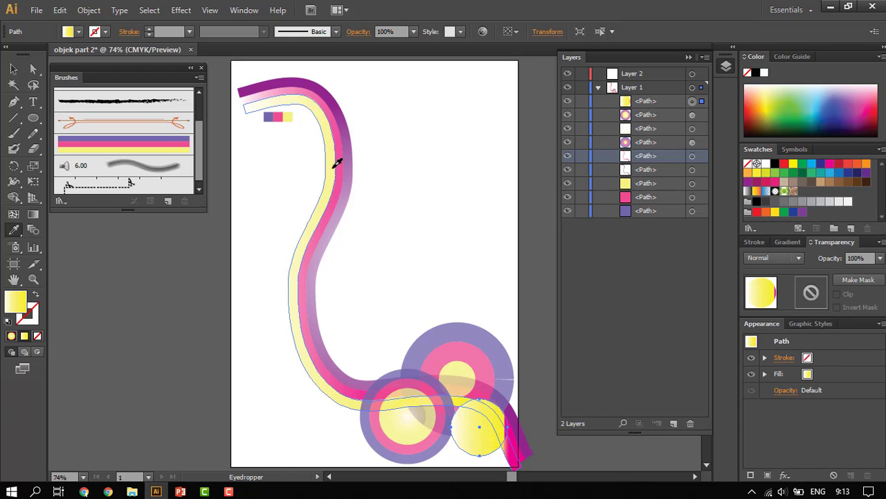
- Make the third circle's gradient radial, set its opacity to 76%, and deselect everything
click(791, 244)
click(823, 256)
click(829, 289)
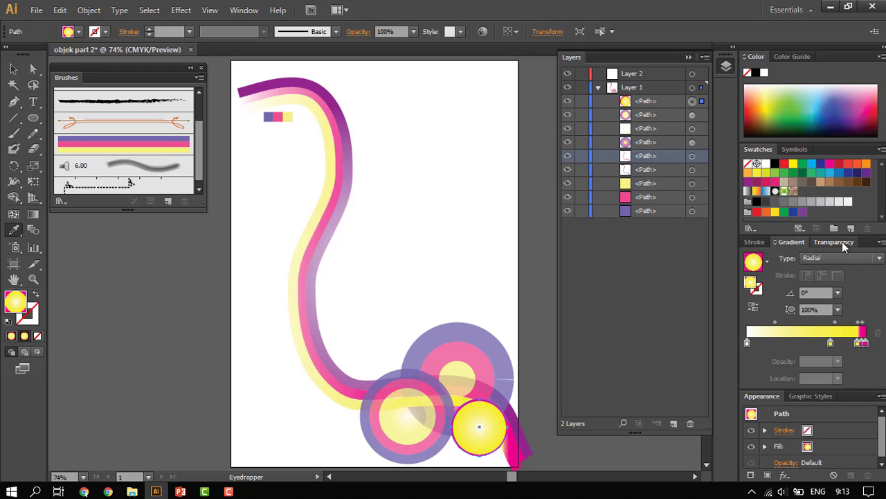
click(835, 242)
click(859, 258)
text(85)
key(Return)
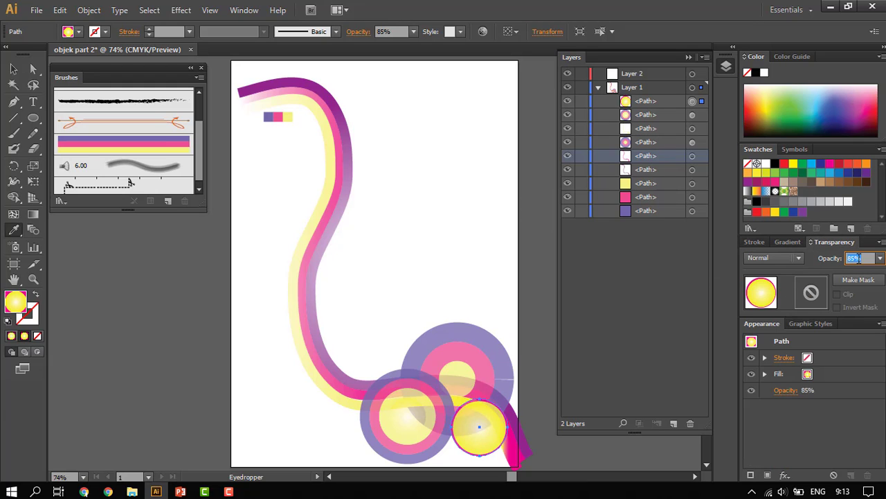
click(14, 68)
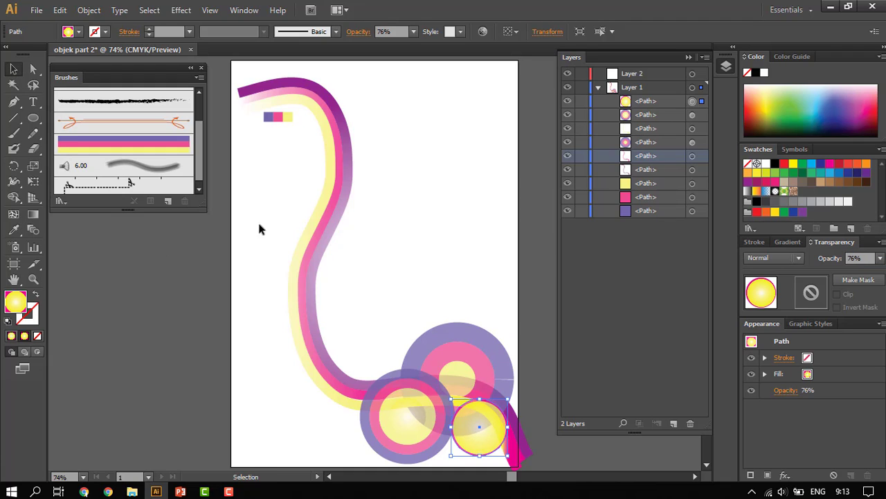
click(445, 246)
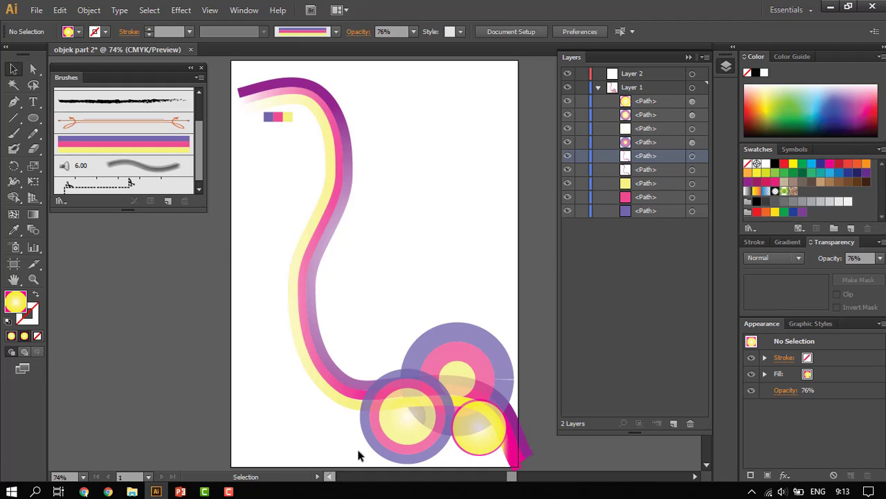